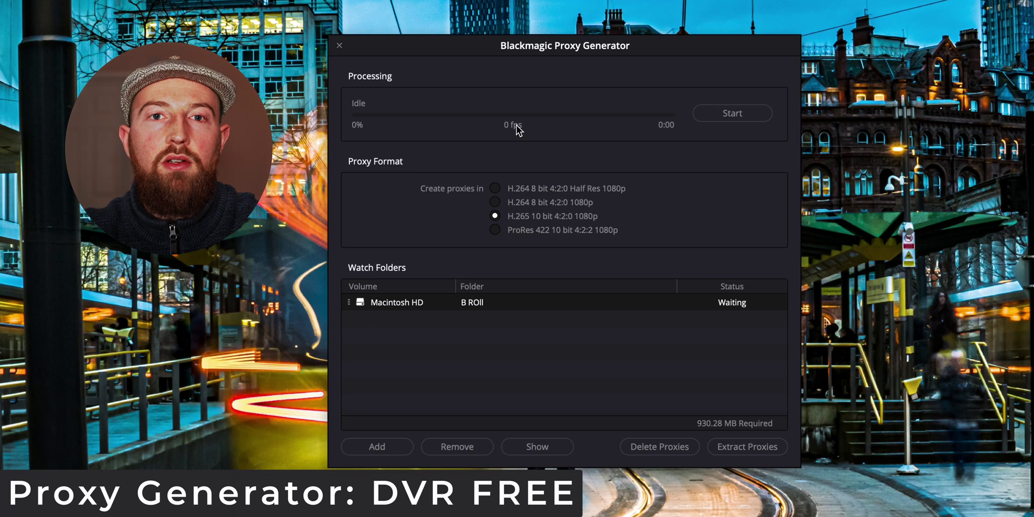
Add the B ROll folder as a watch folder and start generating ProRes 422 proxies
{"action": "left_click", "coordinate": [375, 447]}
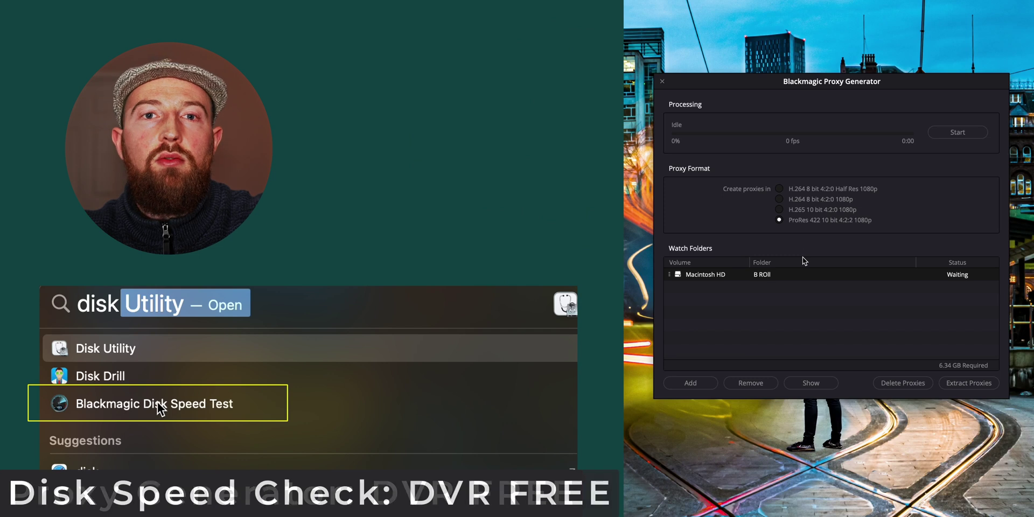
{"action": "left_click", "coordinate": [159, 405]}
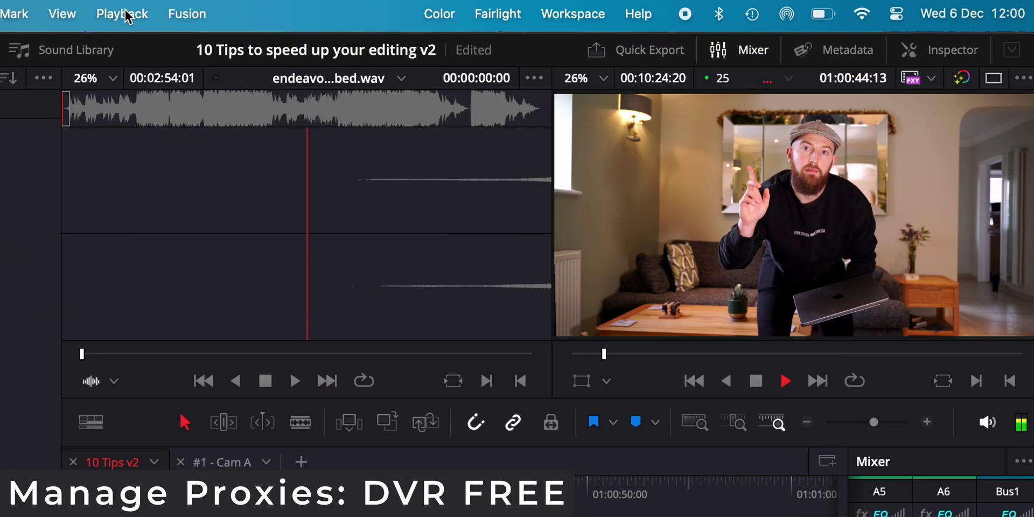
{"action": "left_click", "coordinate": [123, 14]}
{"action": "mouse_move", "coordinate": [197, 81]}
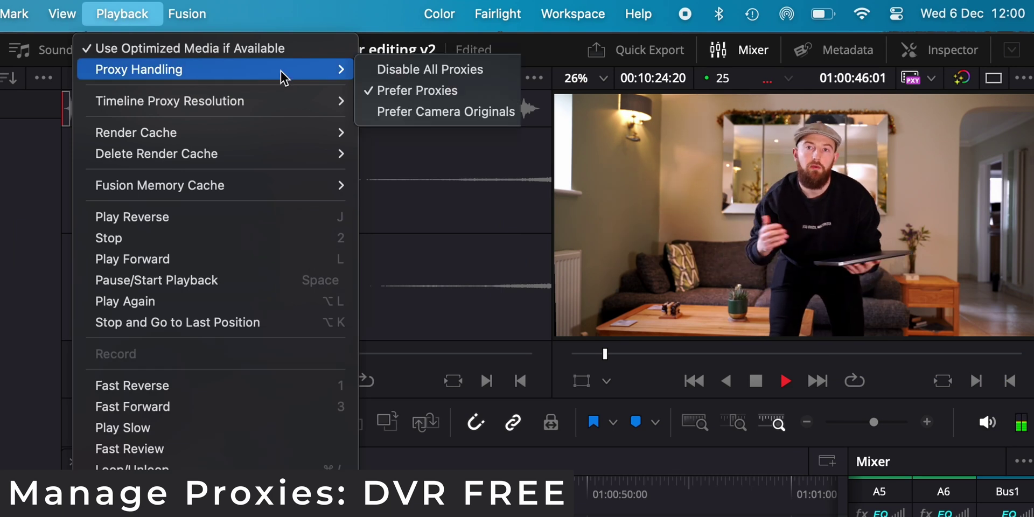
{"action": "mouse_move", "coordinate": [289, 99]}
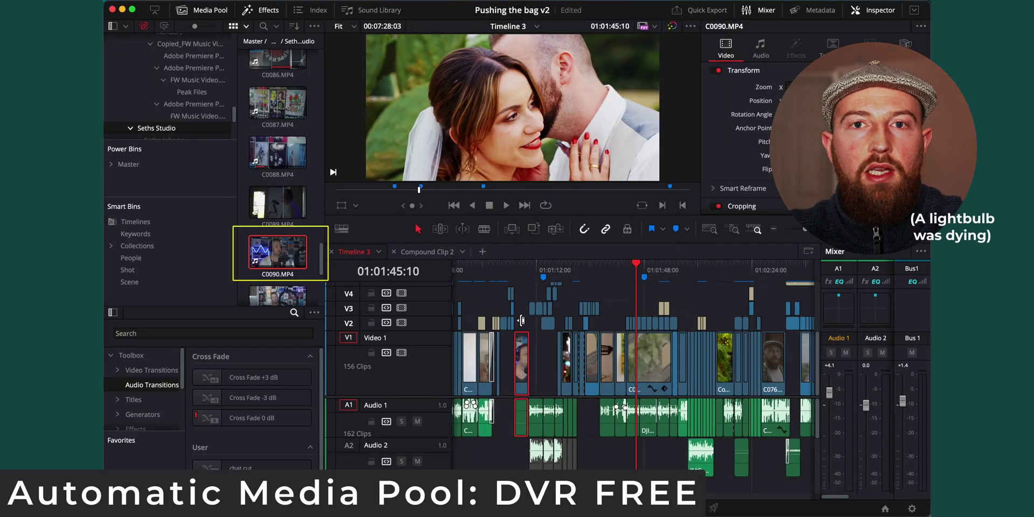
Reveal several timeline clips' sources in the media pool, including Compound Clip 1 and C0762.MP4
{"action": "left_click", "coordinate": [521, 361]}
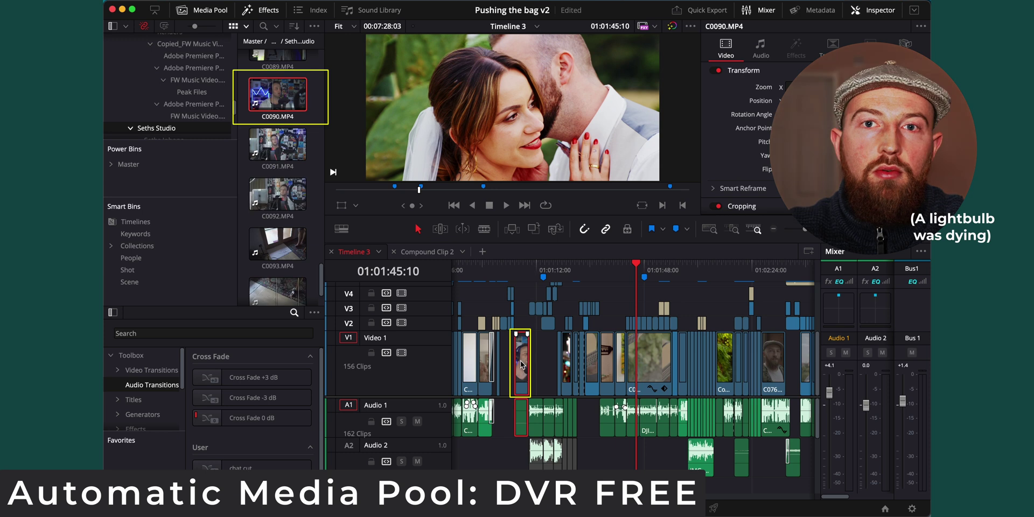
{"action": "left_click", "coordinate": [470, 368]}
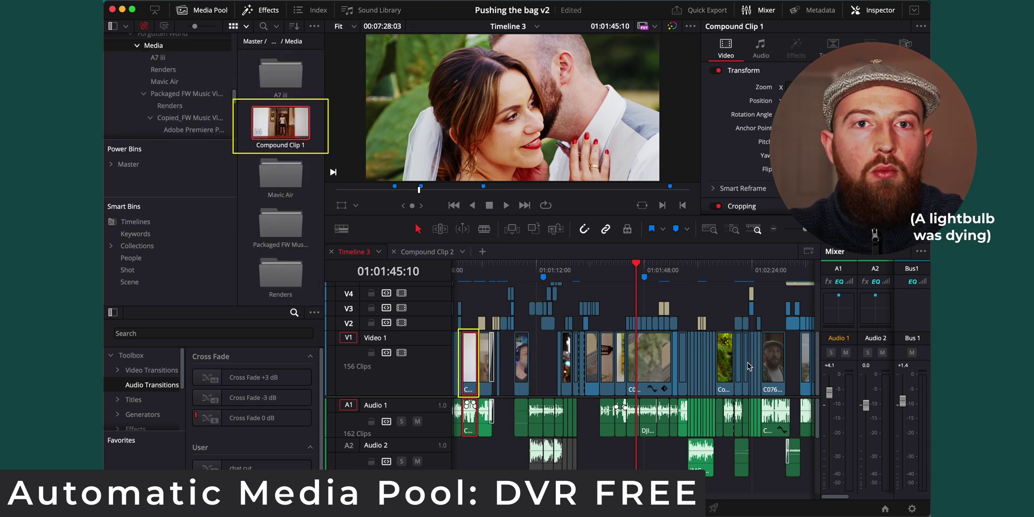
{"action": "left_click", "coordinate": [774, 360]}
{"action": "scroll", "coordinate": [774, 360], "scroll_direction": "right", "scroll_amount": 10}
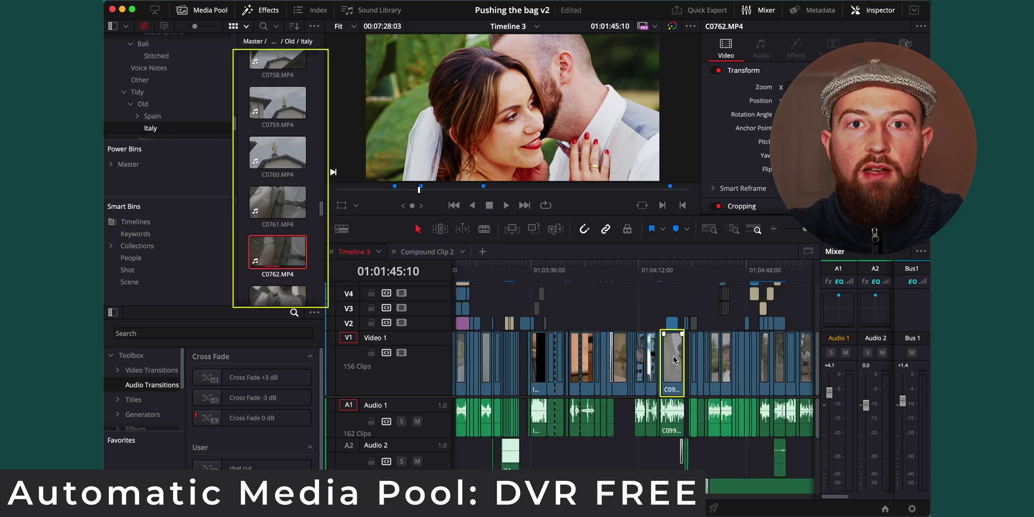
{"action": "left_click", "coordinate": [673, 359]}
{"action": "left_click", "coordinate": [588, 359]}
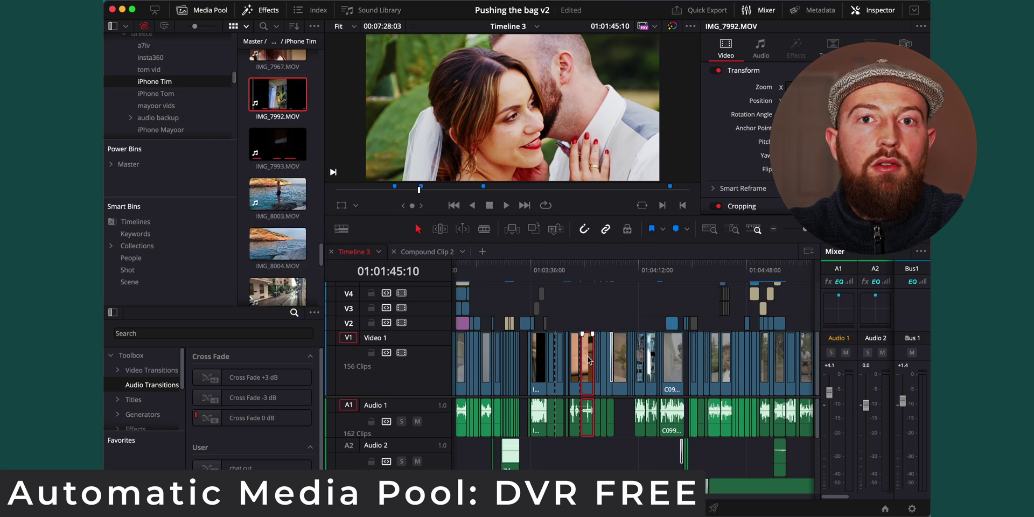
Enable 'Always highlight current clip in the media pool' in the User Editing preferences
{"action": "left_click", "coordinate": [293, 32]}
{"action": "left_click", "coordinate": [356, 129]}
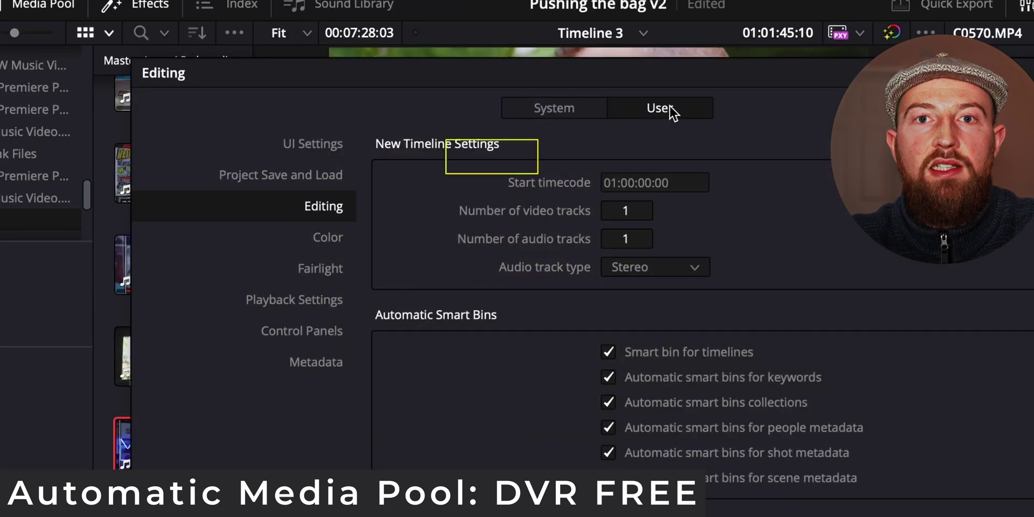
{"action": "scroll", "coordinate": [612, 453], "scroll_direction": "down", "scroll_amount": 10}
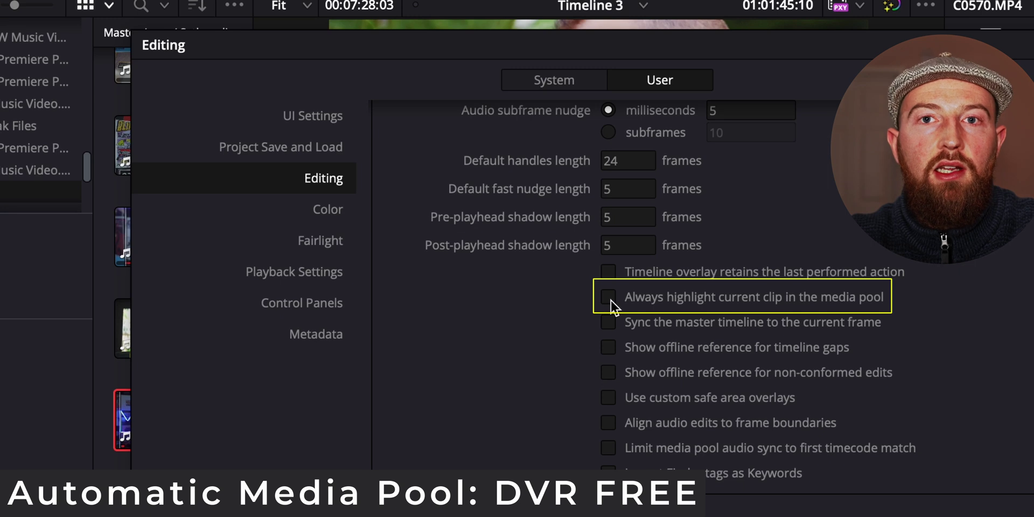
{"action": "left_click", "coordinate": [608, 296]}
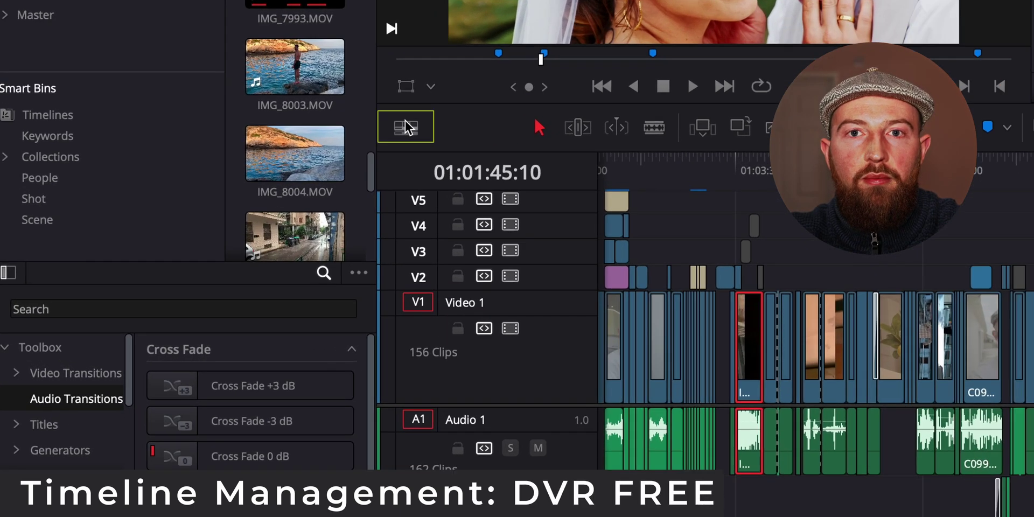
Turn on stacked timelines and load the Mayoor timeline into the second, lower panel
{"action": "left_click", "coordinate": [341, 228]}
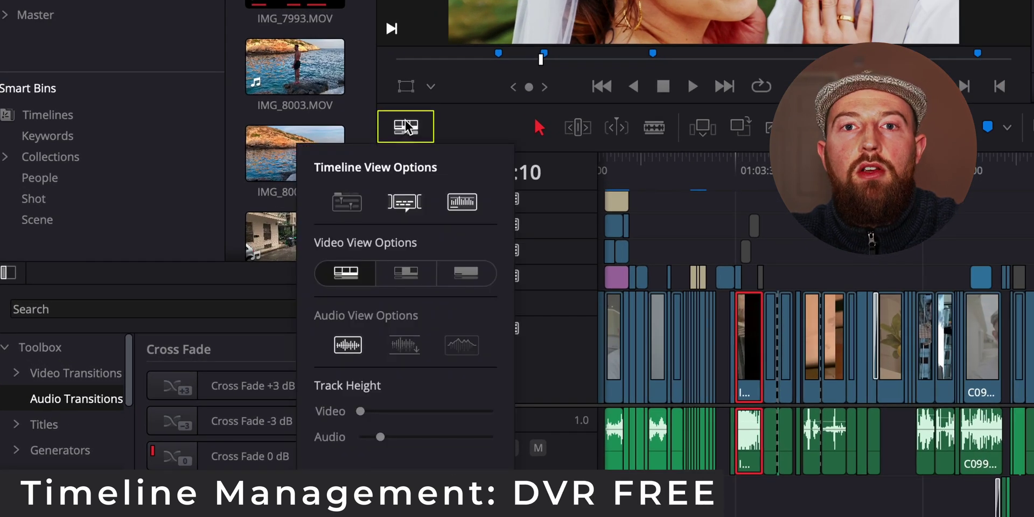
{"action": "left_click", "coordinate": [347, 202]}
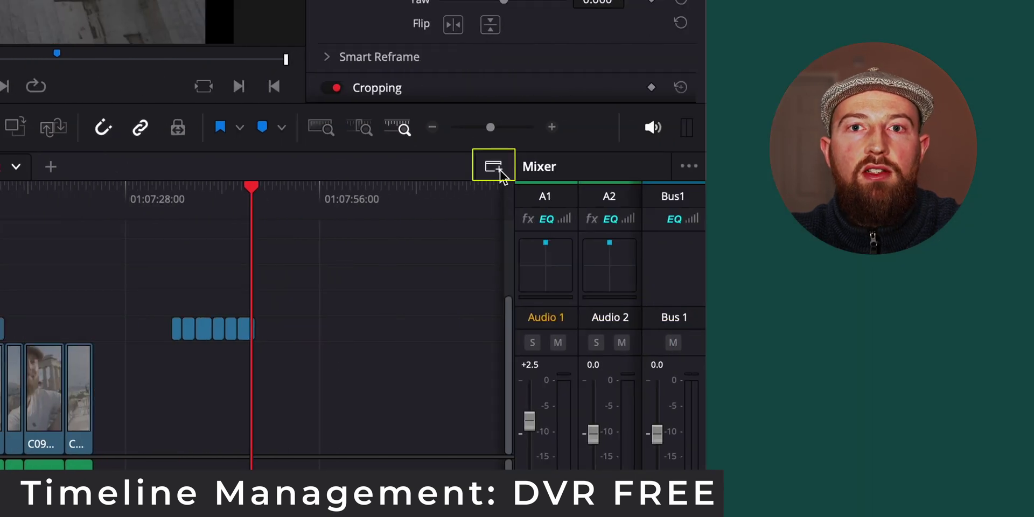
{"action": "left_click", "coordinate": [500, 171]}
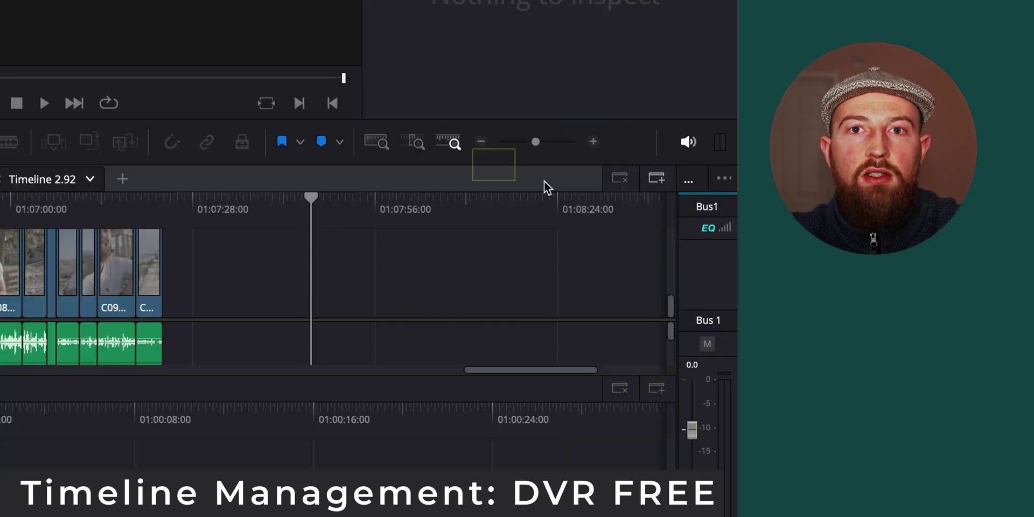
{"action": "left_click", "coordinate": [393, 381]}
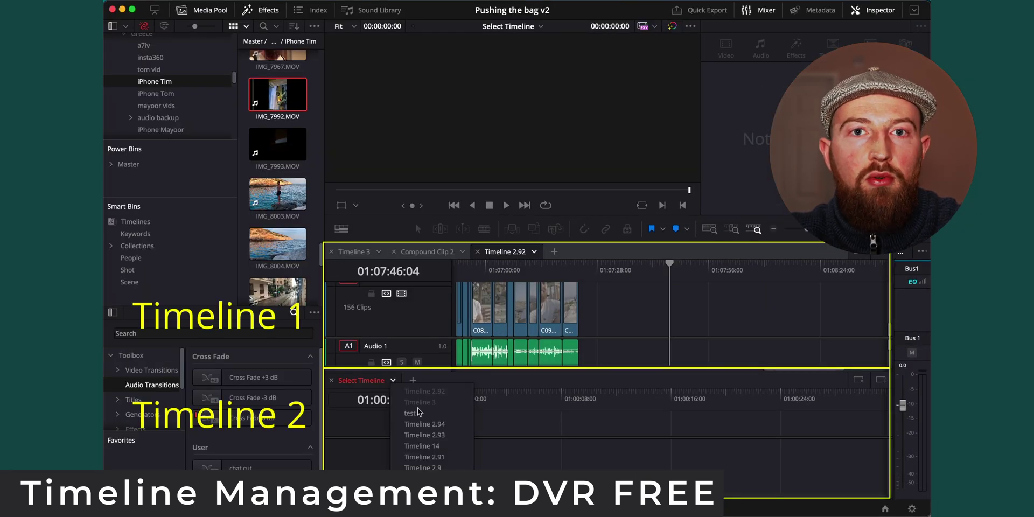
{"action": "left_click", "coordinate": [423, 480]}
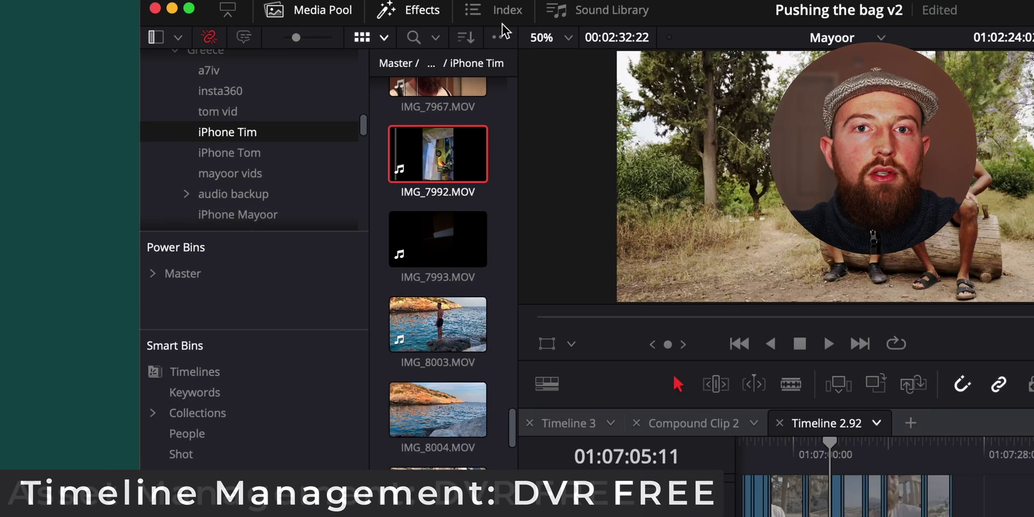
{"action": "left_click", "coordinate": [500, 37]}
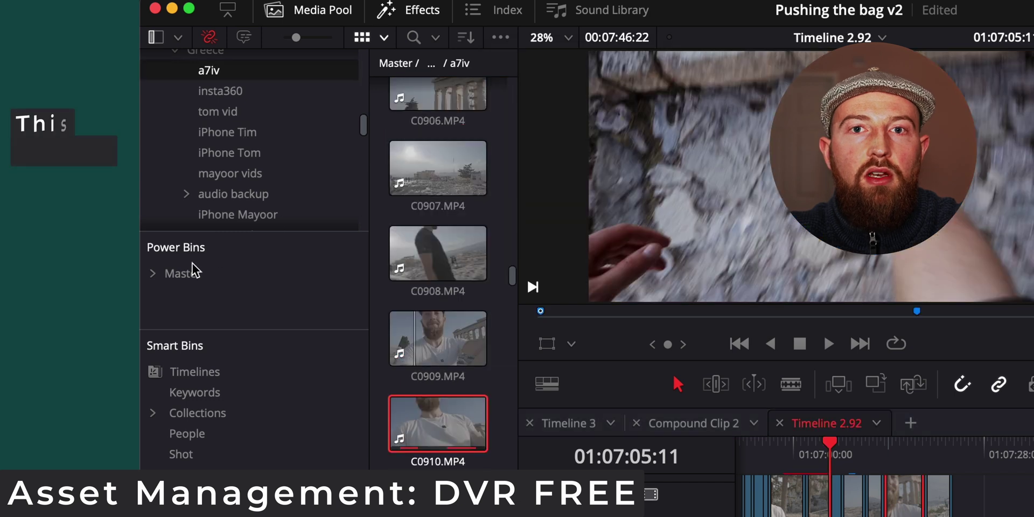
Browse the Master bin's folders and the existing Timelines smart bin
{"action": "left_click", "coordinate": [186, 274]}
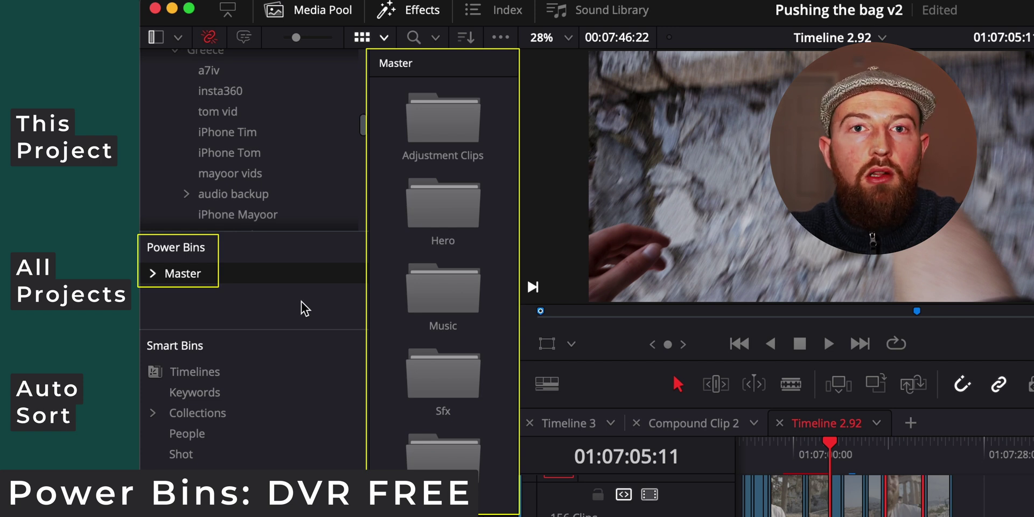
{"action": "left_click", "coordinate": [205, 372]}
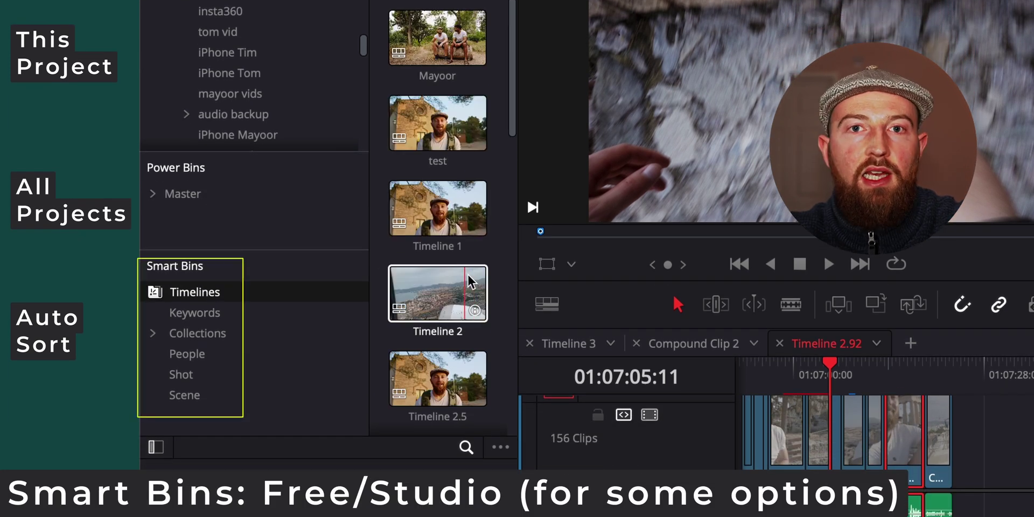
{"action": "scroll", "coordinate": [494, 237], "scroll_direction": "down", "scroll_amount": 5}
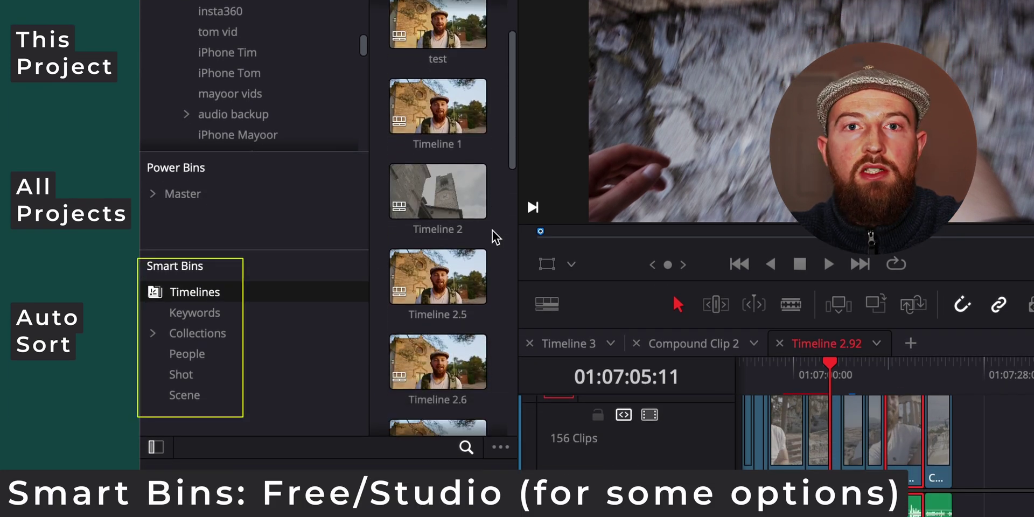
{"action": "scroll", "coordinate": [495, 237], "scroll_direction": "down", "scroll_amount": 10}
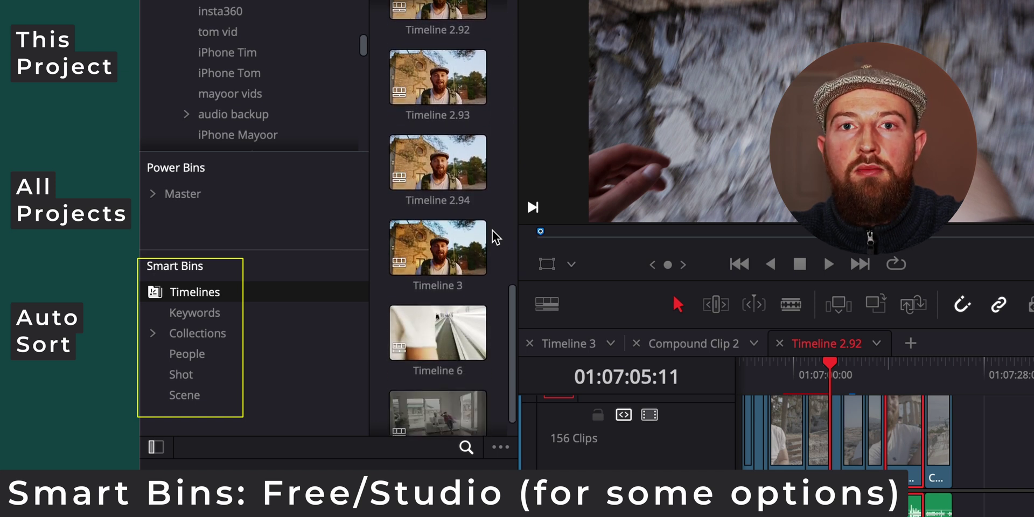
Create a smart bin named 'Timelines' that filters on Timeline, shown in this project only
{"action": "right_click", "coordinate": [251, 331]}
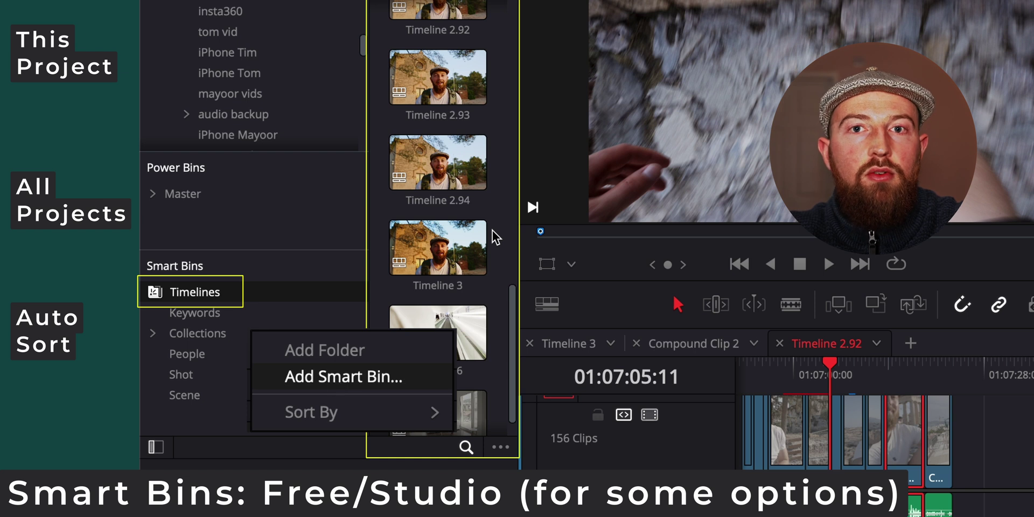
{"action": "left_click", "coordinate": [326, 376]}
{"action": "type", "text": "Timelin"}
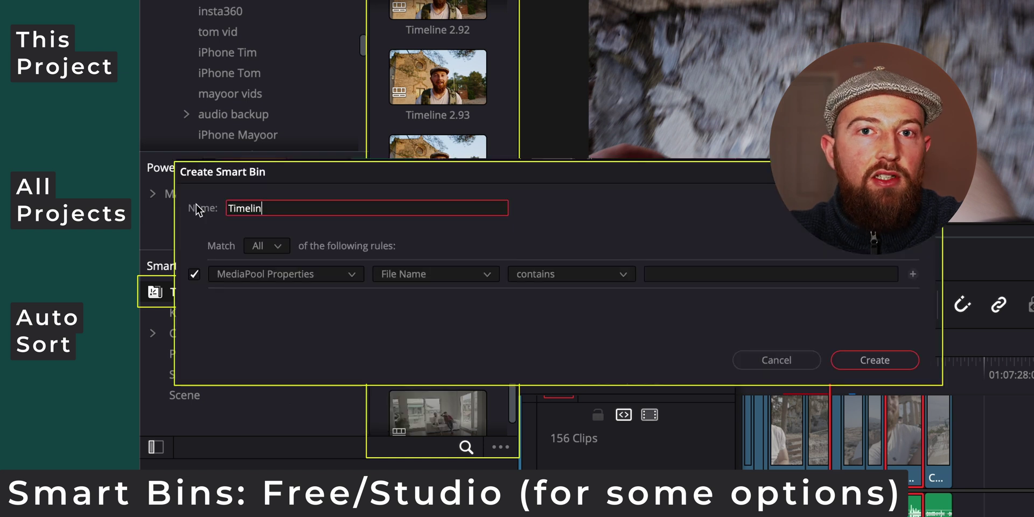
{"action": "type", "text": "es"}
{"action": "left_click", "coordinate": [488, 274]}
{"action": "scroll", "coordinate": [470, 369], "scroll_direction": "down", "scroll_amount": 10}
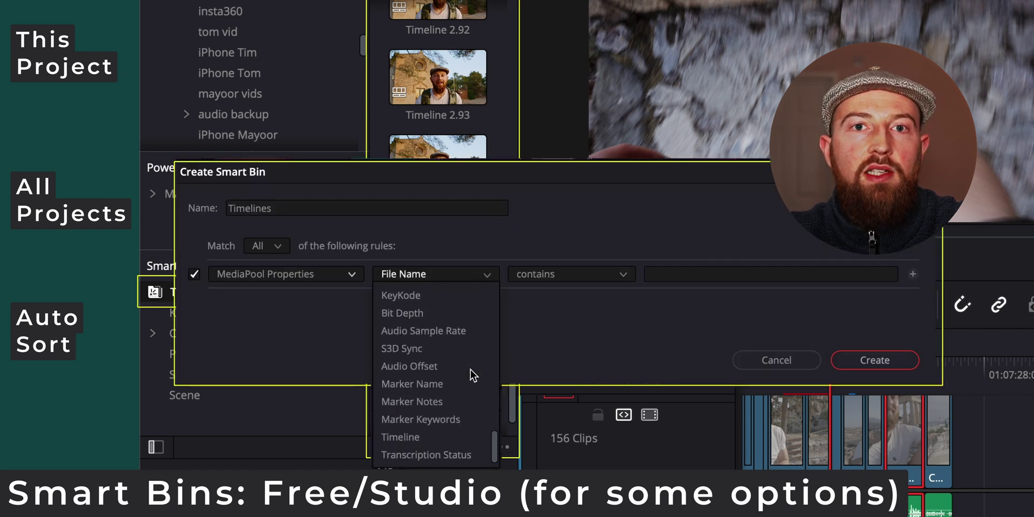
{"action": "left_click", "coordinate": [451, 437]}
{"action": "left_click", "coordinate": [818, 208]}
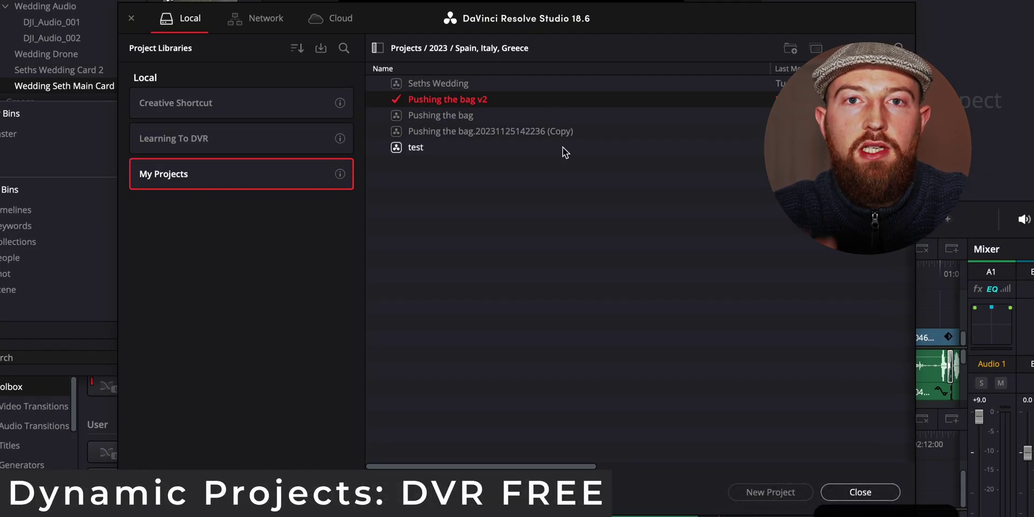
Enable Dynamic Project Switching from the Project Manager's project list menu
{"action": "right_click", "coordinate": [458, 125]}
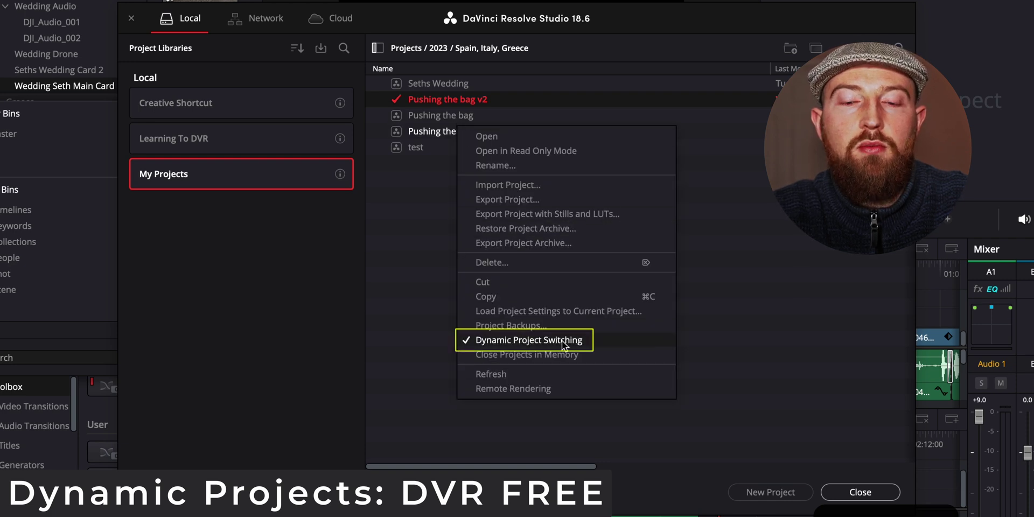
{"action": "left_click", "coordinate": [444, 241]}
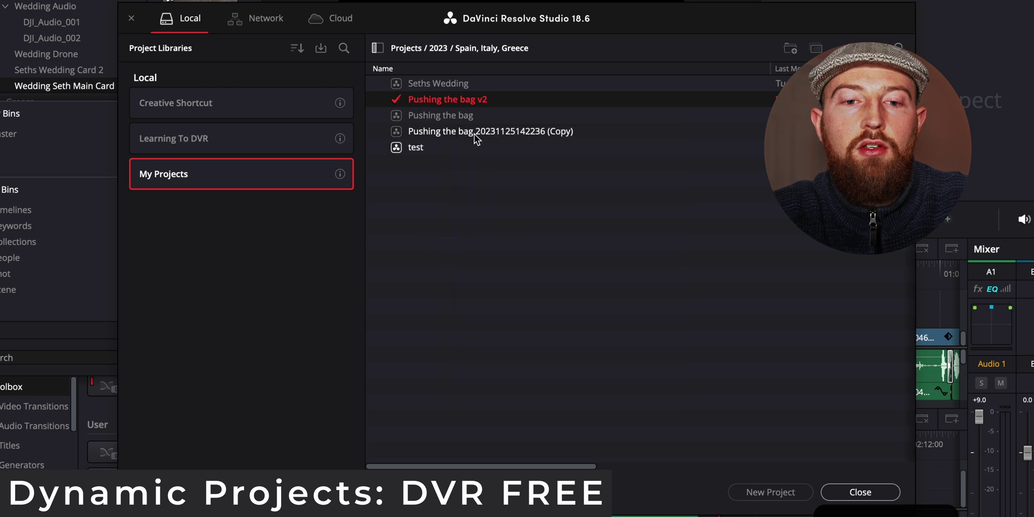
Open the Seths Wedding project, then switch to the already-open Pushing the bag v2 project
{"action": "double_click", "coordinate": [473, 87]}
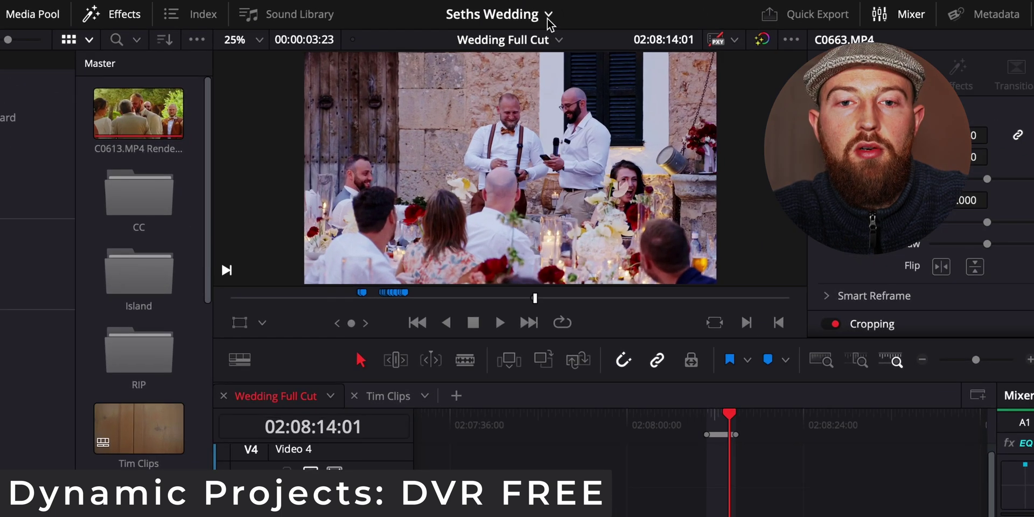
{"action": "left_click", "coordinate": [541, 12]}
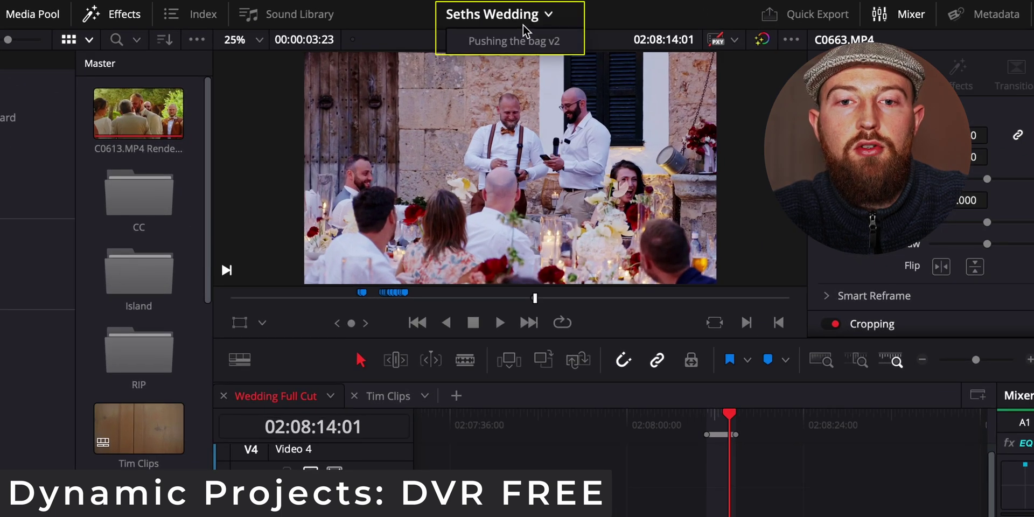
{"action": "left_click", "coordinate": [625, 27]}
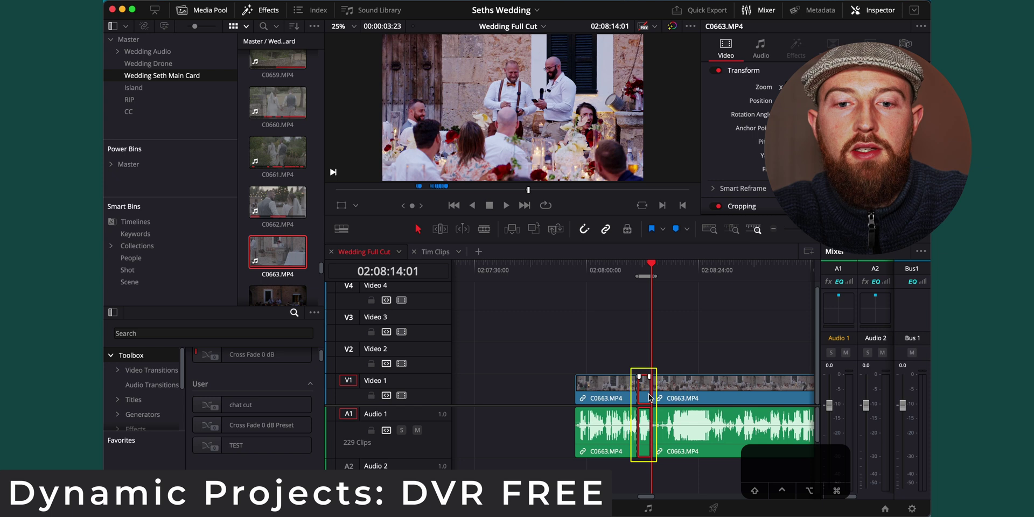
{"action": "left_click", "coordinate": [537, 10]}
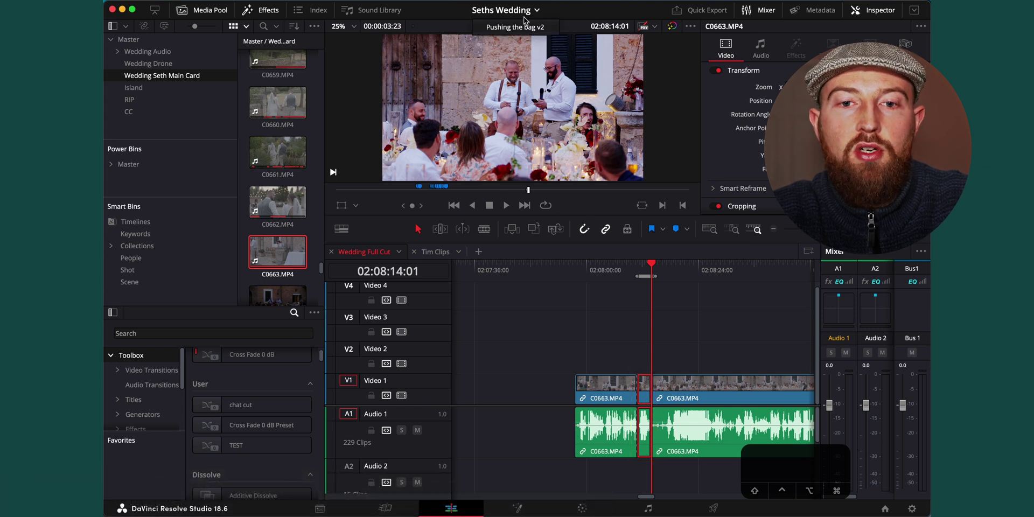
{"action": "left_click", "coordinate": [515, 26]}
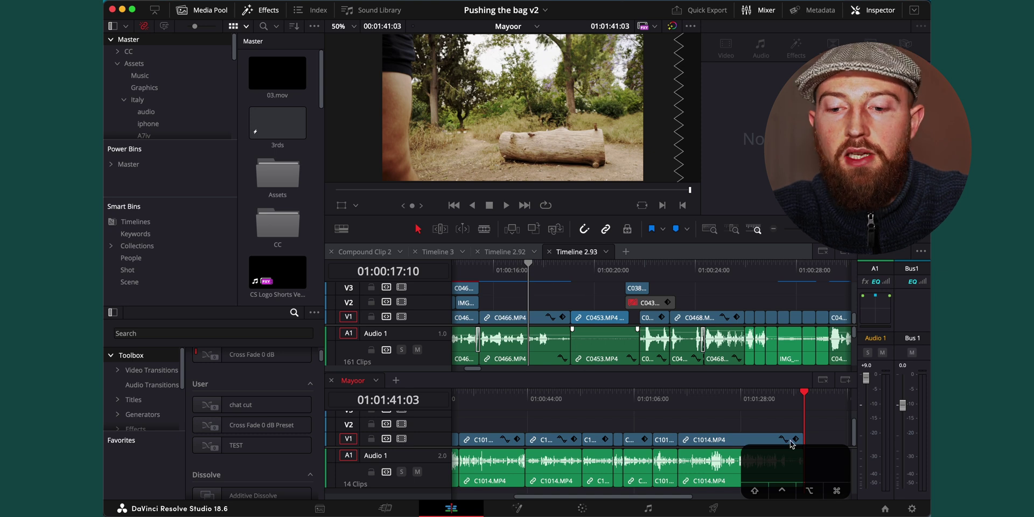
Paste the copied C0663.MP4 clip at the end of the Mayoor timeline
{"action": "scroll", "coordinate": [791, 444], "scroll_direction": "right", "scroll_amount": 5}
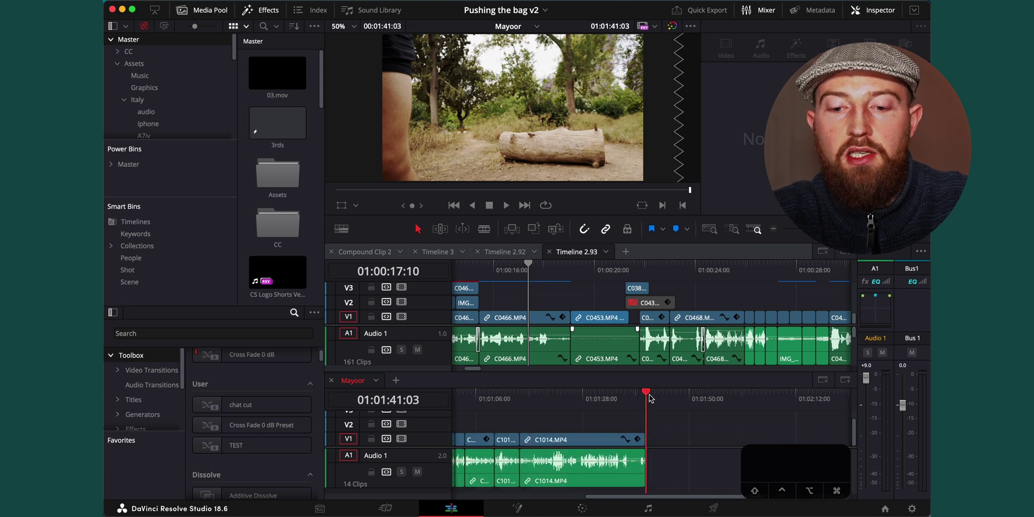
{"action": "left_click_drag", "start_coordinate": [650, 399], "coordinate": [657, 401]}
{"action": "key", "text": "super+v"}
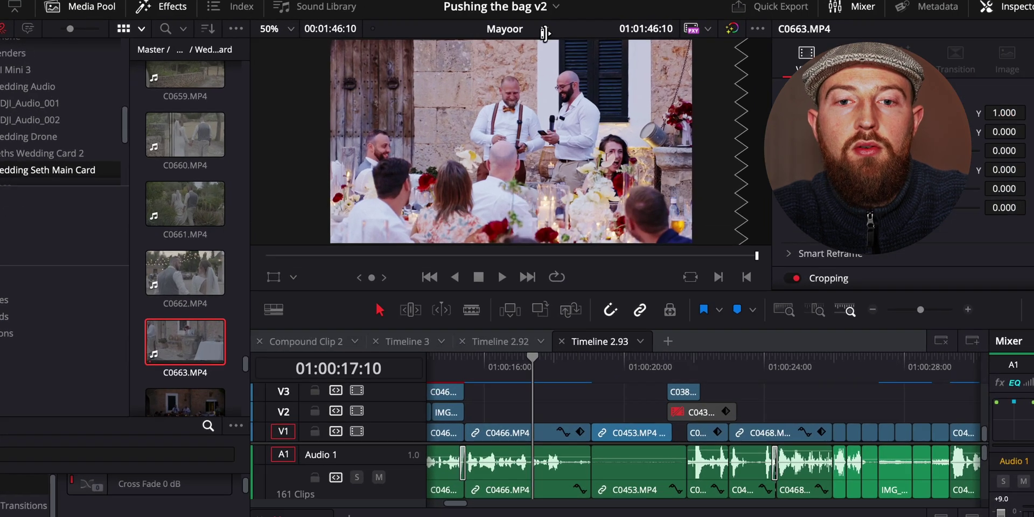
{"action": "left_click", "coordinate": [537, 28]}
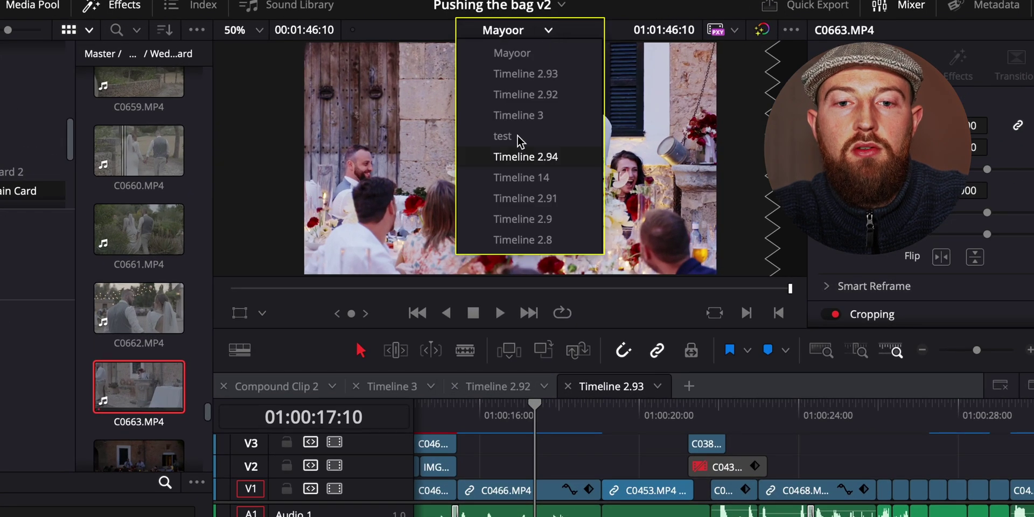
{"action": "left_click", "coordinate": [563, 7]}
{"action": "left_click", "coordinate": [562, 5]}
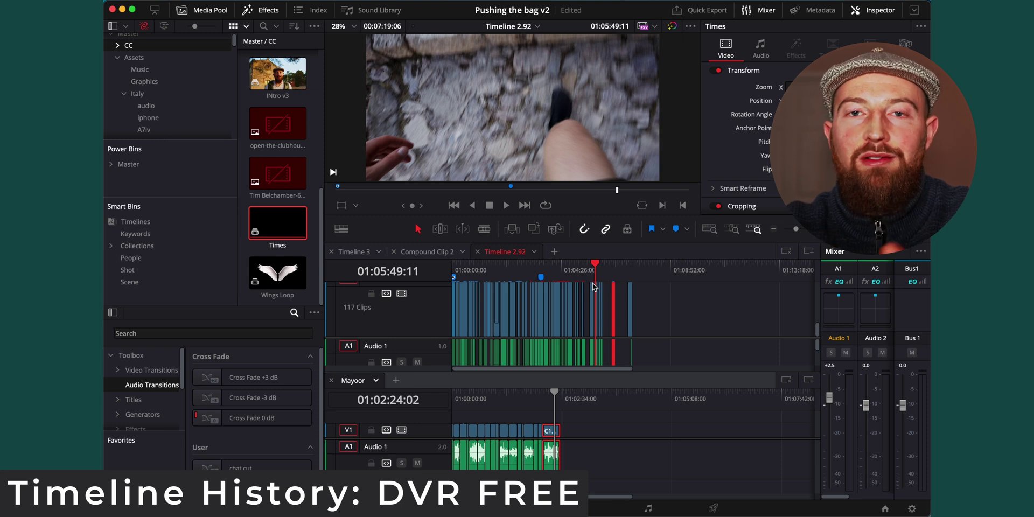
Revert the timeline to an earlier Edit > History state and bring up Preferences
{"action": "left_click", "coordinate": [232, 0]}
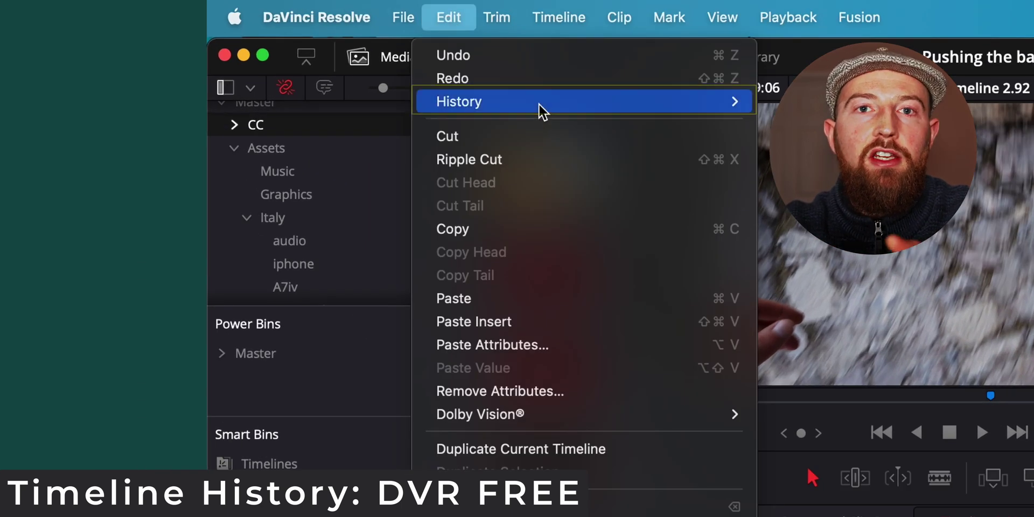
{"action": "mouse_move", "coordinate": [539, 102]}
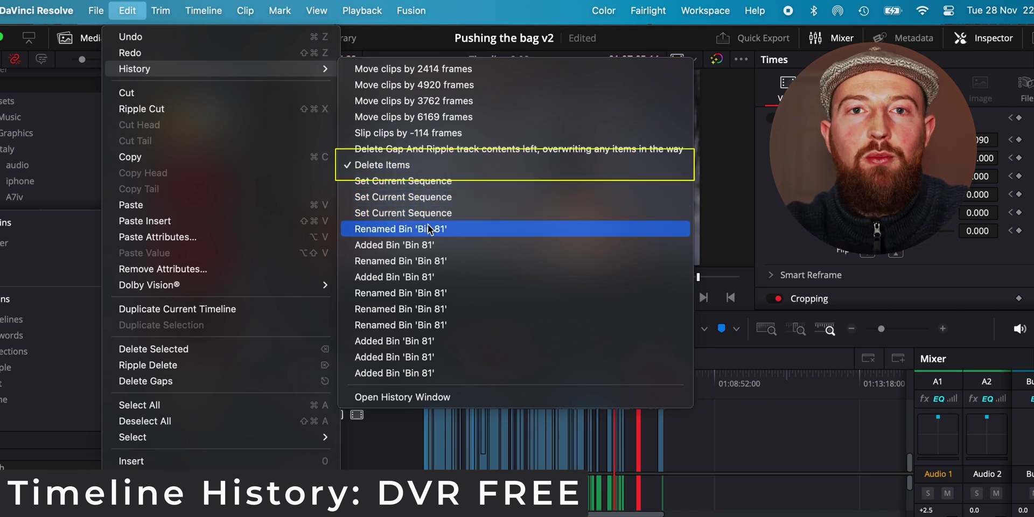
{"action": "left_click", "coordinate": [430, 214]}
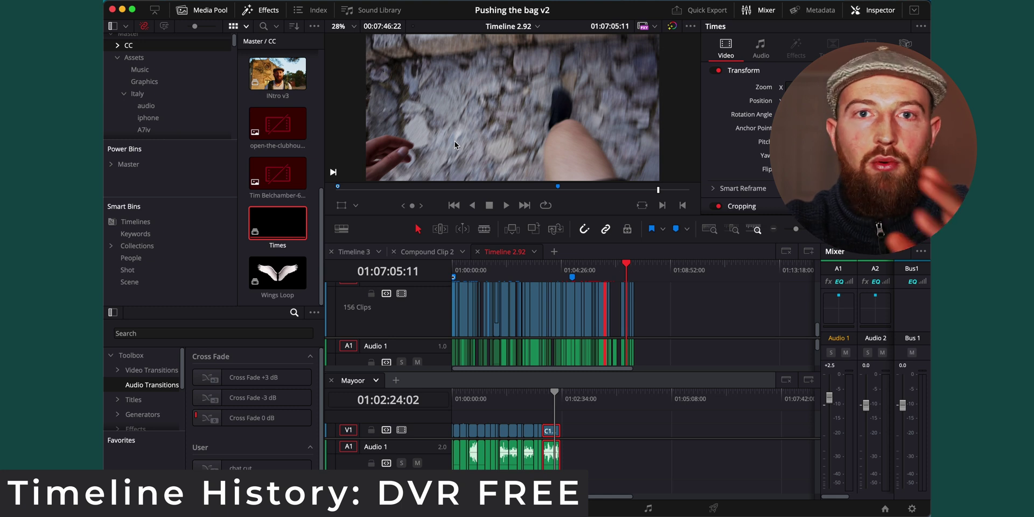
{"action": "left_click", "coordinate": [160, 0]}
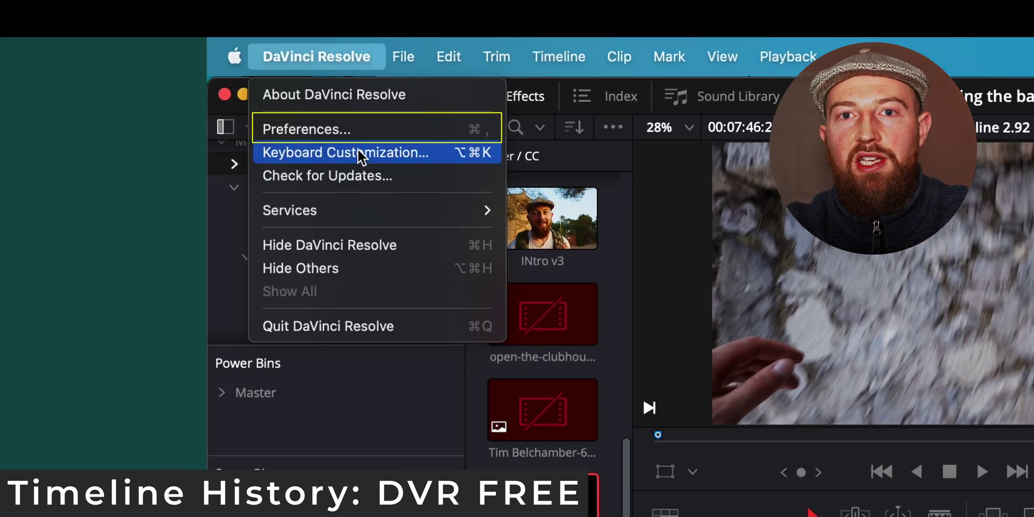
{"action": "left_click", "coordinate": [323, 130]}
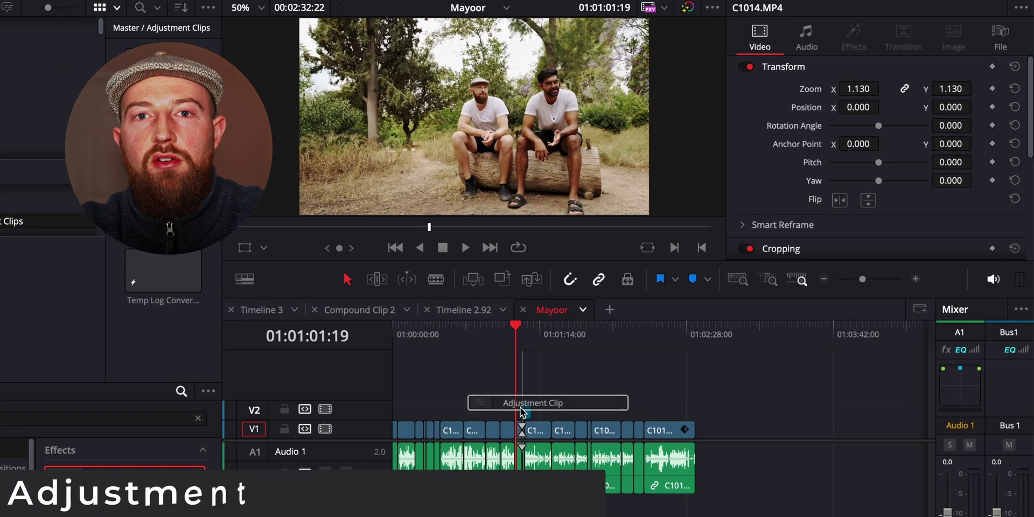
Place a 1.840-zoom adjustment clip on V2, move it earlier, and duplicate it further along
{"action": "left_click_drag", "start_coordinate": [522, 412], "coordinate": [614, 411]}
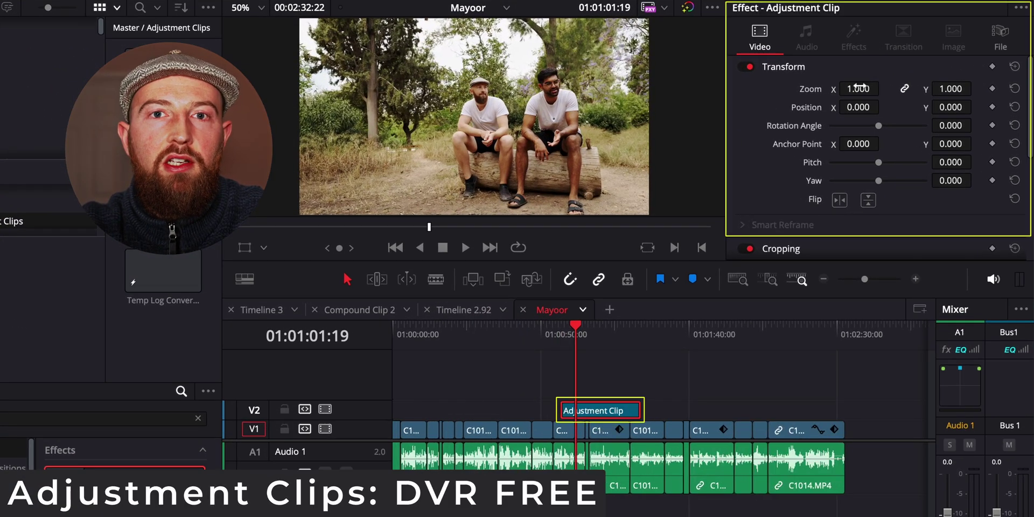
{"action": "left_click_drag", "start_coordinate": [860, 87], "coordinate": [869, 111]}
{"action": "left_click", "coordinate": [631, 333]}
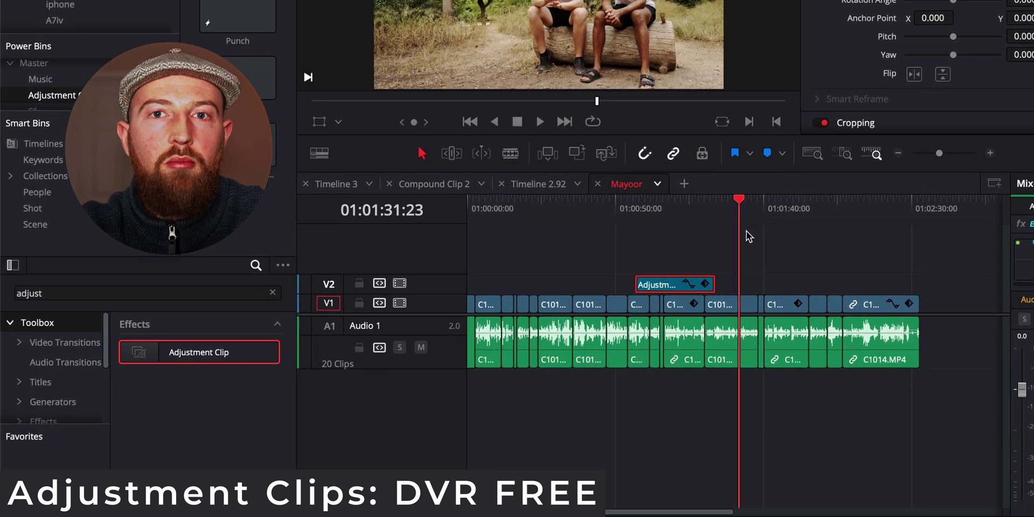
{"action": "left_click_drag", "start_coordinate": [600, 411], "coordinate": [467, 406]}
{"action": "left_click_drag", "start_coordinate": [551, 263], "coordinate": [714, 221]}
{"action": "left_click_drag", "start_coordinate": [715, 178], "coordinate": [649, 233]}
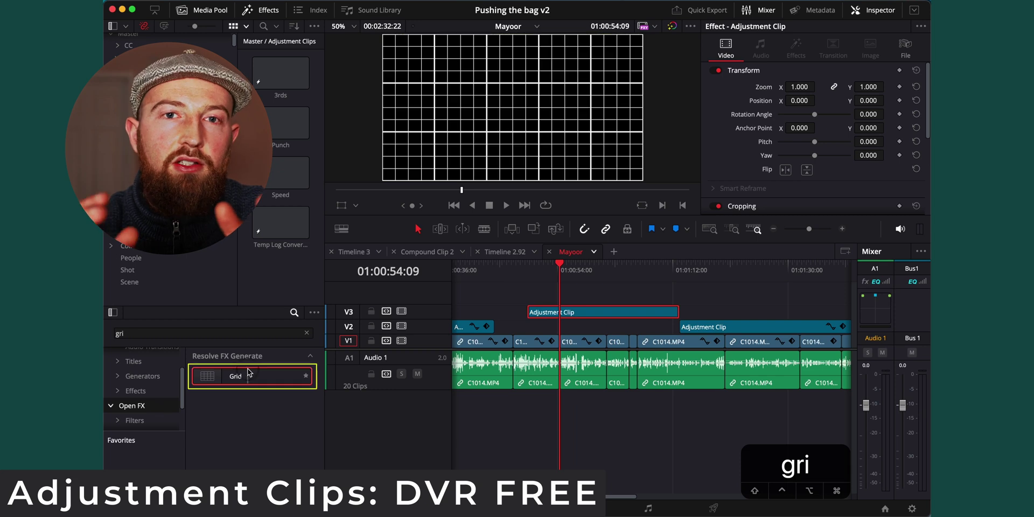
Apply the Grid effect to the V3 adjustment clip with 3 row and 3 column cells
{"action": "left_click_drag", "start_coordinate": [240, 379], "coordinate": [588, 316]}
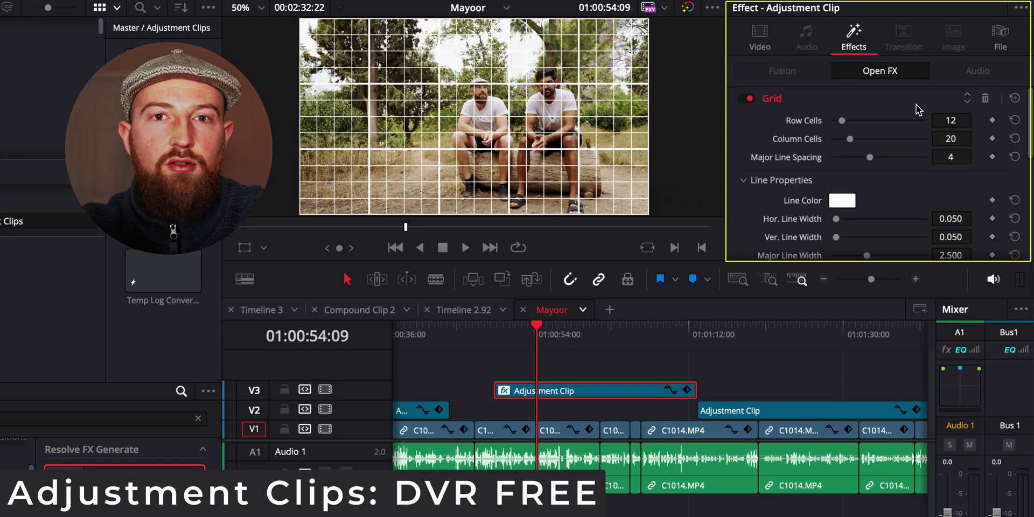
{"action": "key", "text": "Tab"}
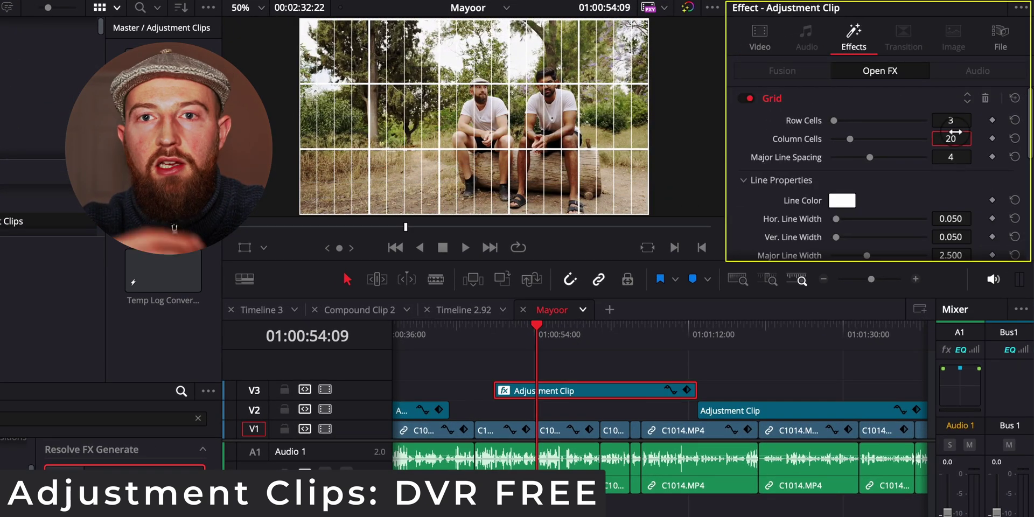
{"action": "type", "text": "3"}
{"action": "key", "text": "Return"}
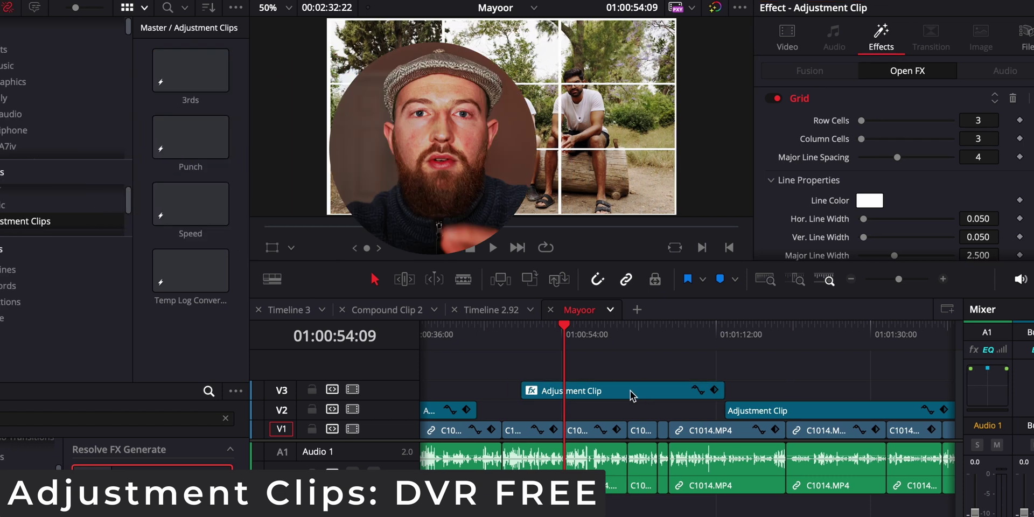
Save the gridded clip into the Adjustment Clips bin as '3rds' and add it to the timeline
{"action": "left_click_drag", "start_coordinate": [592, 390], "coordinate": [166, 340]}
{"action": "left_click_drag", "start_coordinate": [237, 339], "coordinate": [237, 141]}
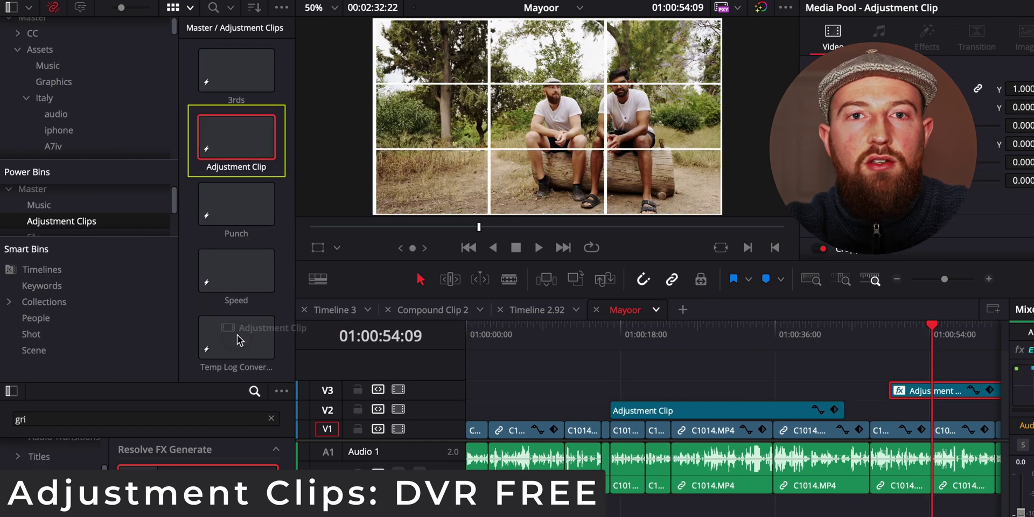
{"action": "left_click", "coordinate": [240, 167]}
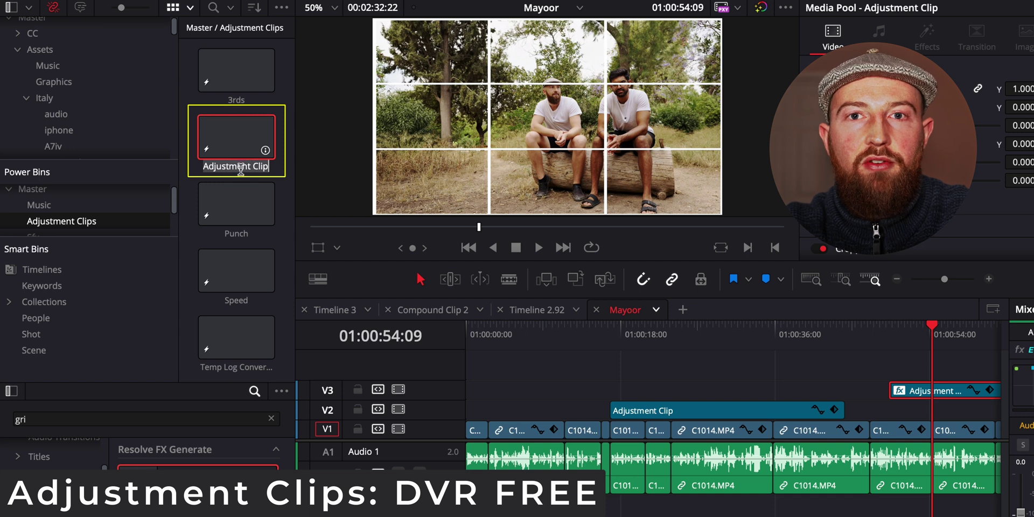
{"action": "type", "text": "3rds"}
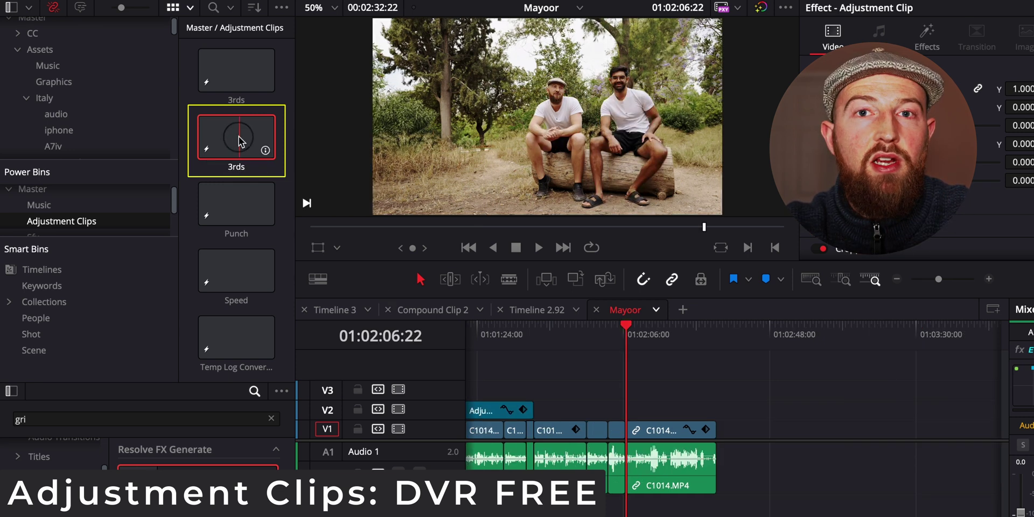
{"action": "left_click_drag", "start_coordinate": [242, 139], "coordinate": [614, 415]}
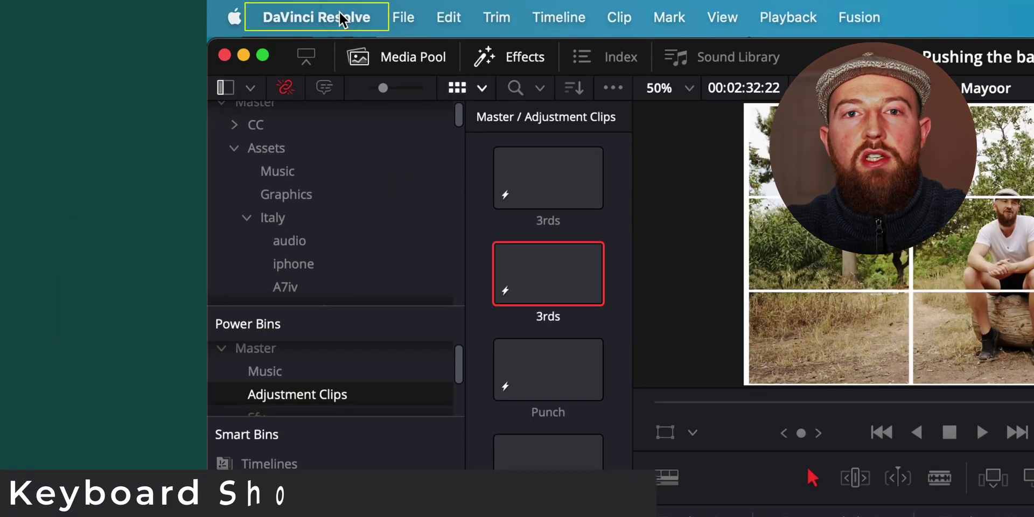
Look up the commands assigned to the 2, 3, W, Q and E keys in Keyboard Customization
{"action": "left_click", "coordinate": [237, 4]}
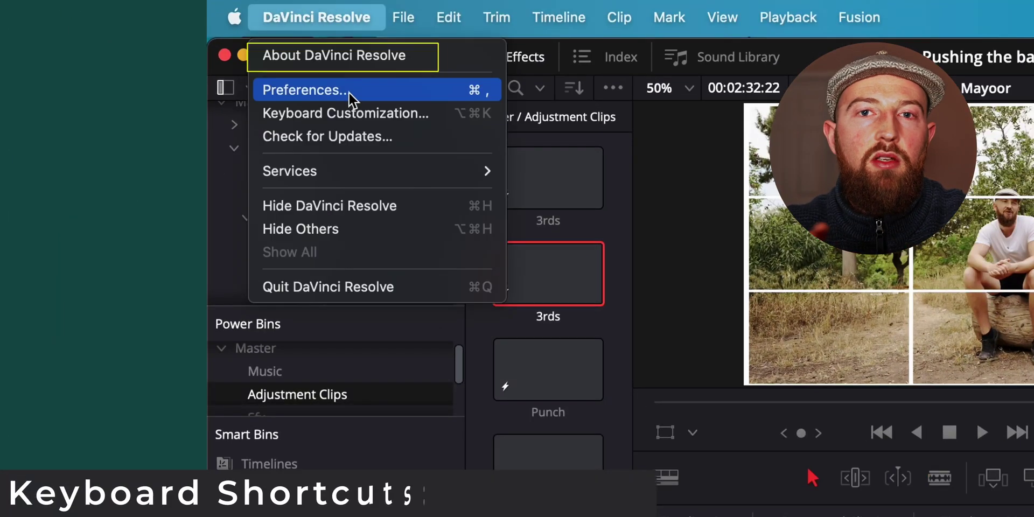
{"action": "left_click", "coordinate": [350, 108]}
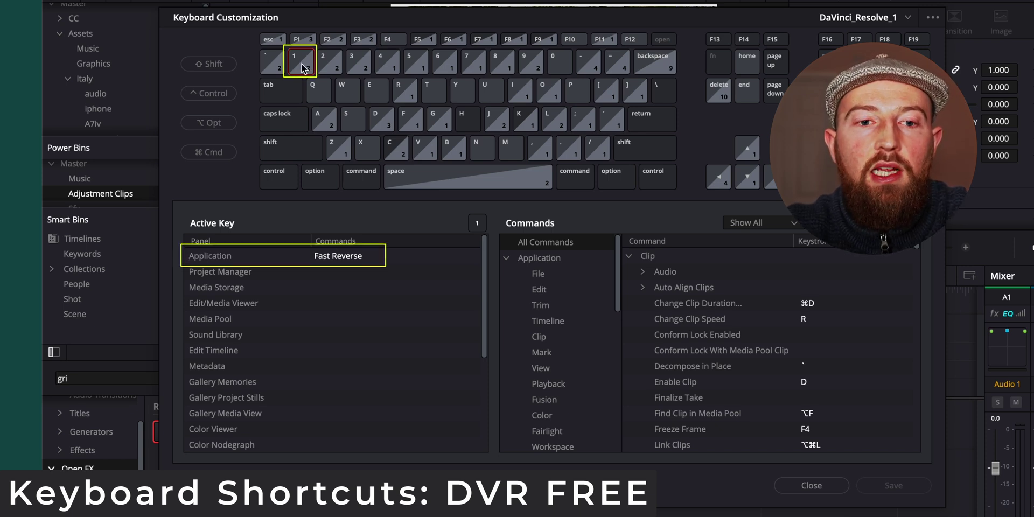
{"action": "left_click", "coordinate": [332, 67]}
{"action": "left_click", "coordinate": [366, 66]}
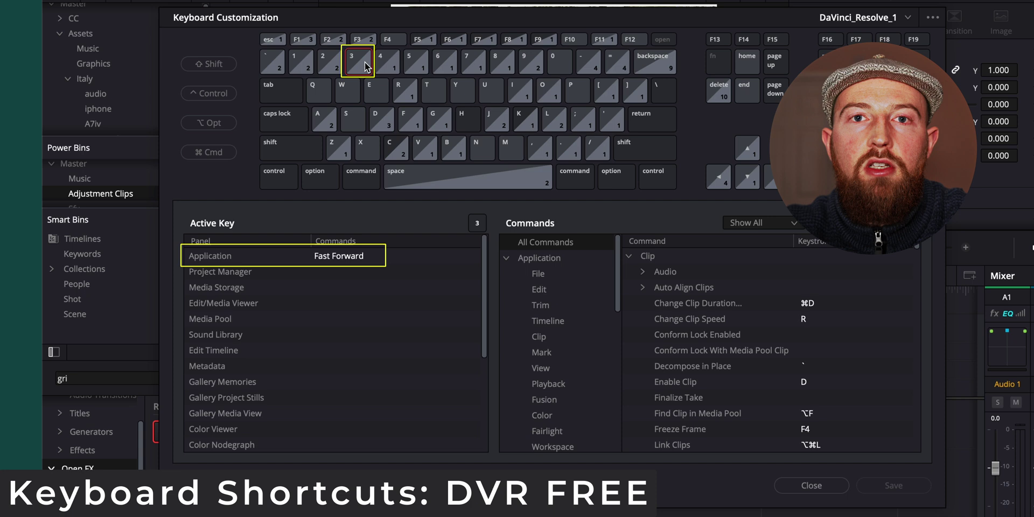
{"action": "left_click", "coordinate": [349, 98]}
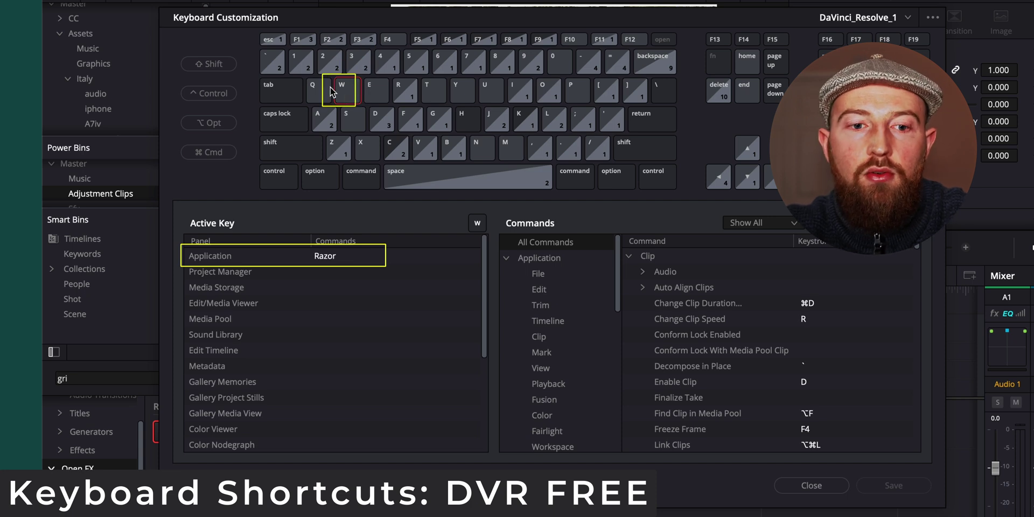
{"action": "left_click", "coordinate": [312, 93]}
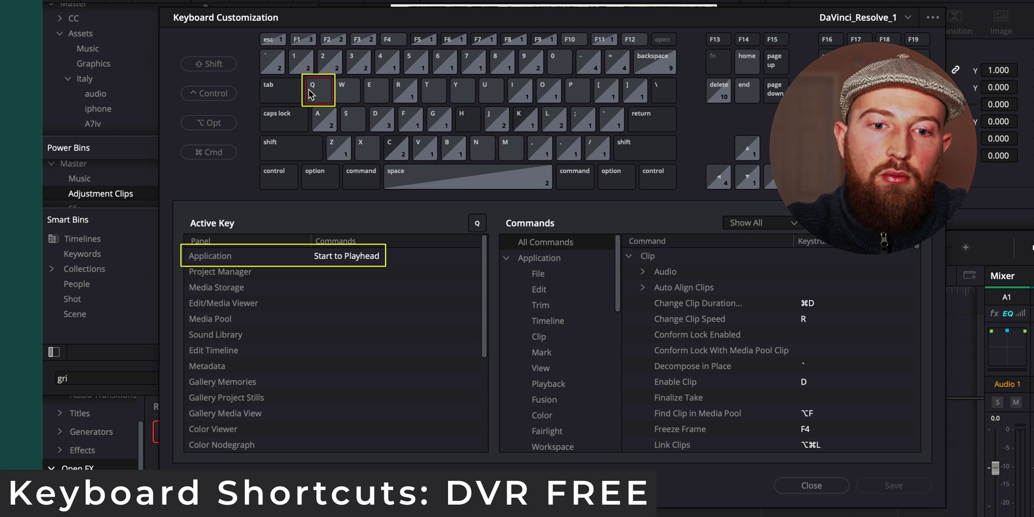
{"action": "left_click", "coordinate": [374, 93]}
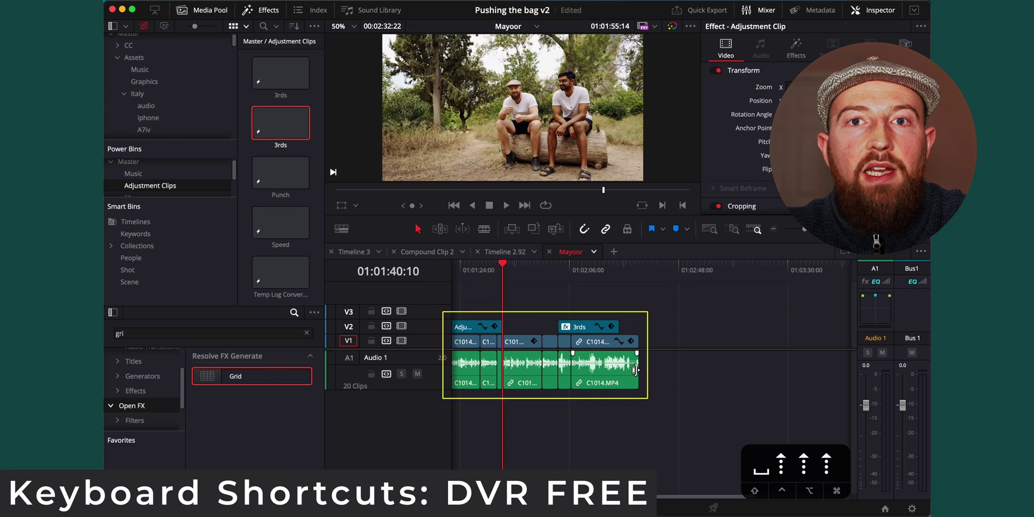
Step the playhead through neighbouring edit points to locate the short clip on V1
{"action": "key", "text": "Up"}
{"action": "key", "text": "Down"}
{"action": "key", "text": "Down"}
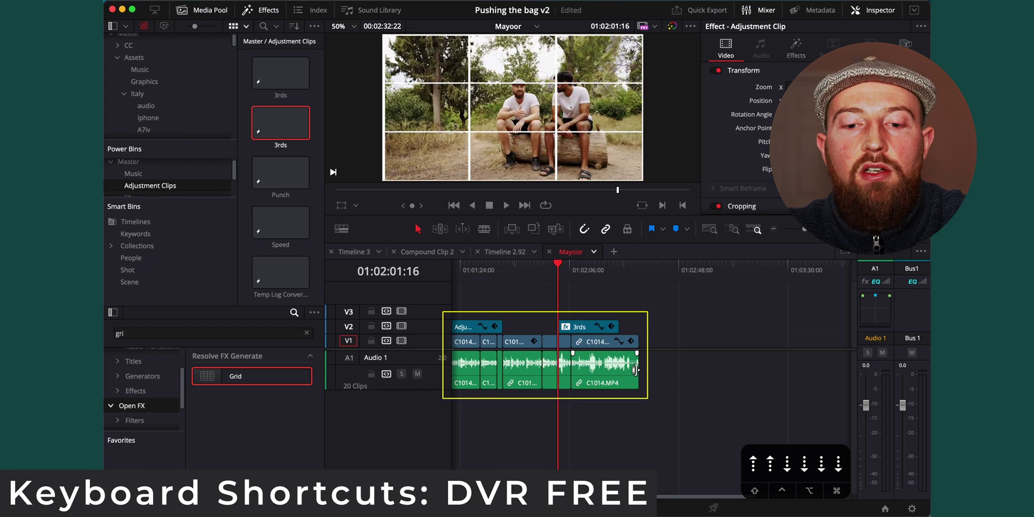
{"action": "key", "text": "Up"}
{"action": "key", "text": "Up"}
{"action": "key", "text": "Down"}
{"action": "key", "text": "Down"}
{"action": "key", "text": "Up"}
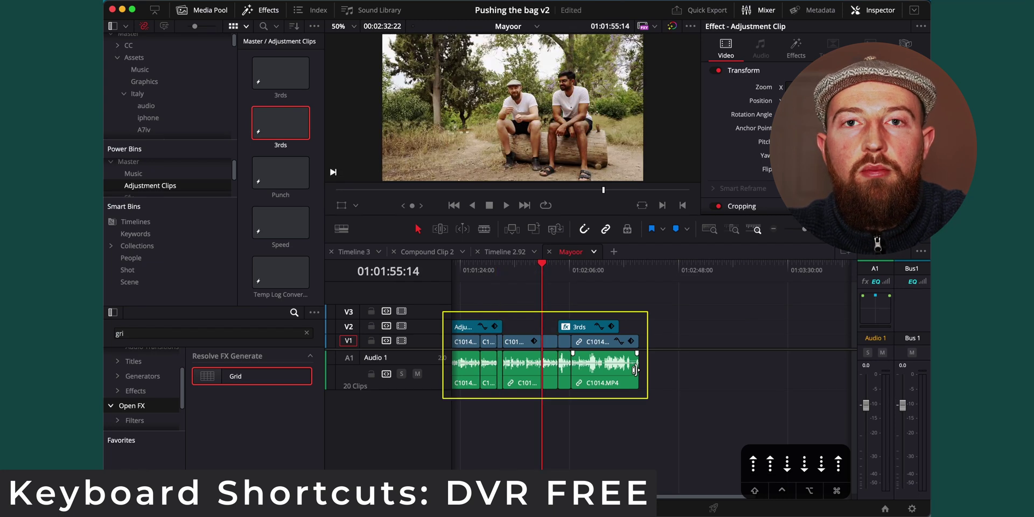
{"action": "key", "text": "Up"}
{"action": "key", "text": "Up"}
{"action": "key", "text": "Down"}
{"action": "key", "text": "Down"}
Fine-tune the playhead frame by frame, then ripple delete the short V1 clip and its audio
{"action": "key", "text": "Left"}
{"action": "key", "text": "Left"}
{"action": "key", "text": "Left"}
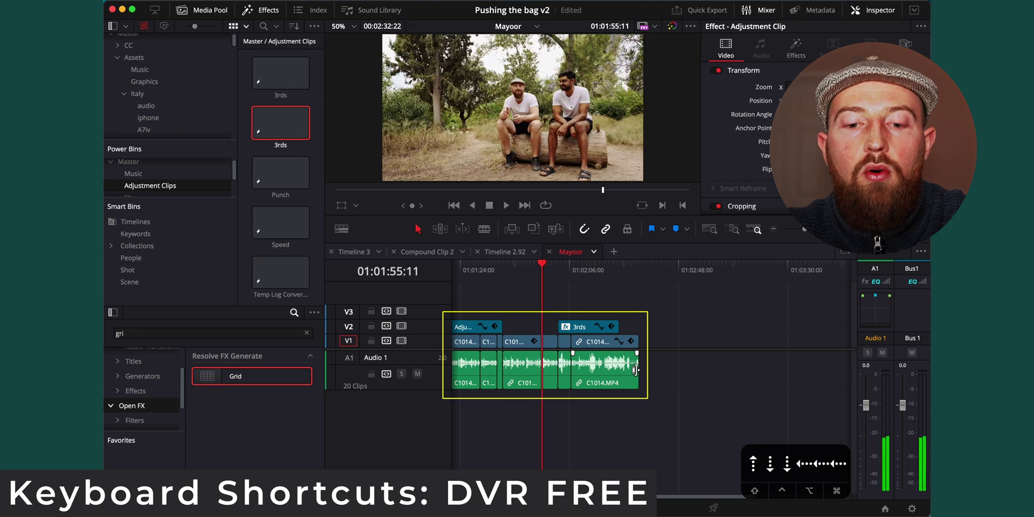
{"action": "key", "text": "Right"}
{"action": "key", "text": "Right"}
{"action": "key", "text": "Right"}
{"action": "key", "text": "Right"}
{"action": "key", "text": "Right"}
{"action": "key", "text": "Right"}
{"action": "key", "text": "Left"}
{"action": "key", "text": "Left"}
{"action": "key", "text": "Left"}
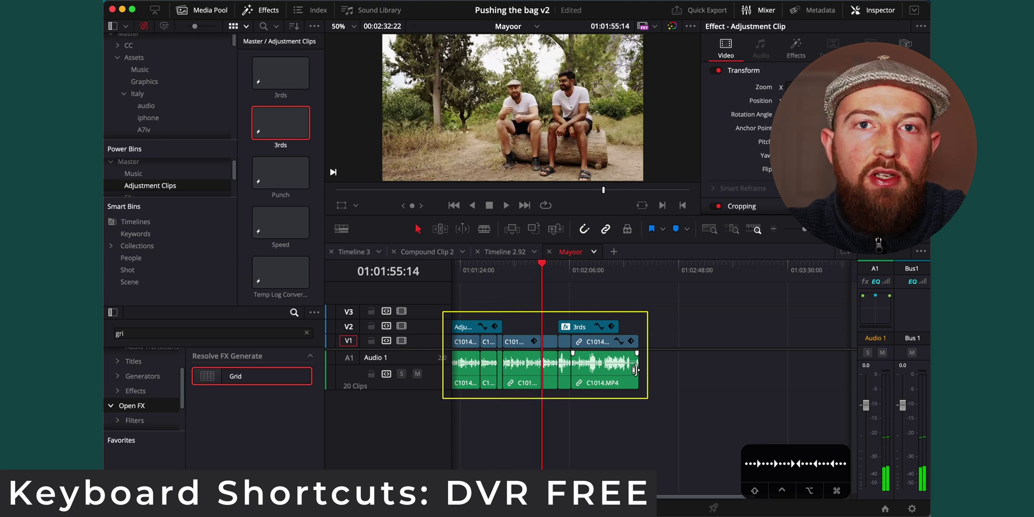
{"action": "key", "text": "Left"}
{"action": "key", "text": "Right"}
{"action": "key", "text": "Right"}
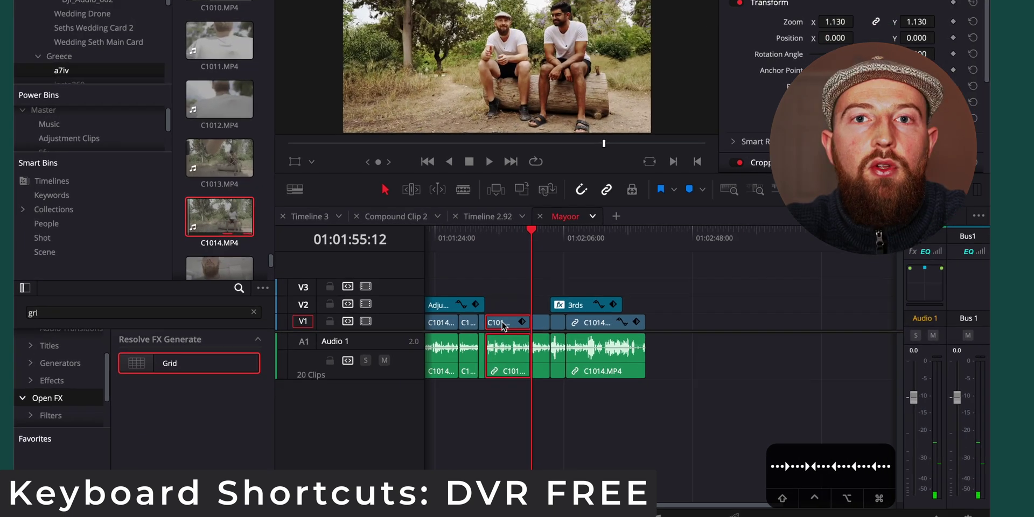
{"action": "left_click", "coordinate": [517, 344]}
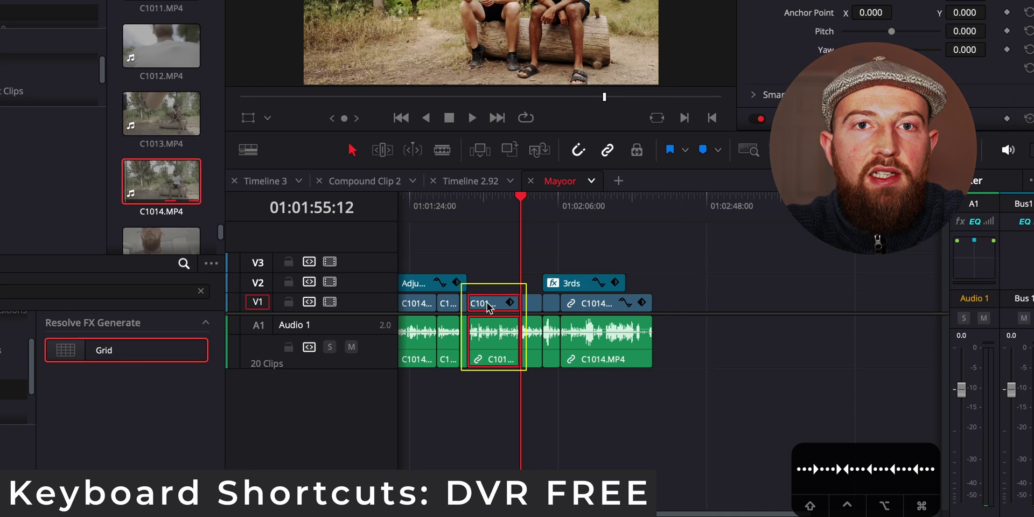
{"action": "key", "text": "shift+BackSpace"}
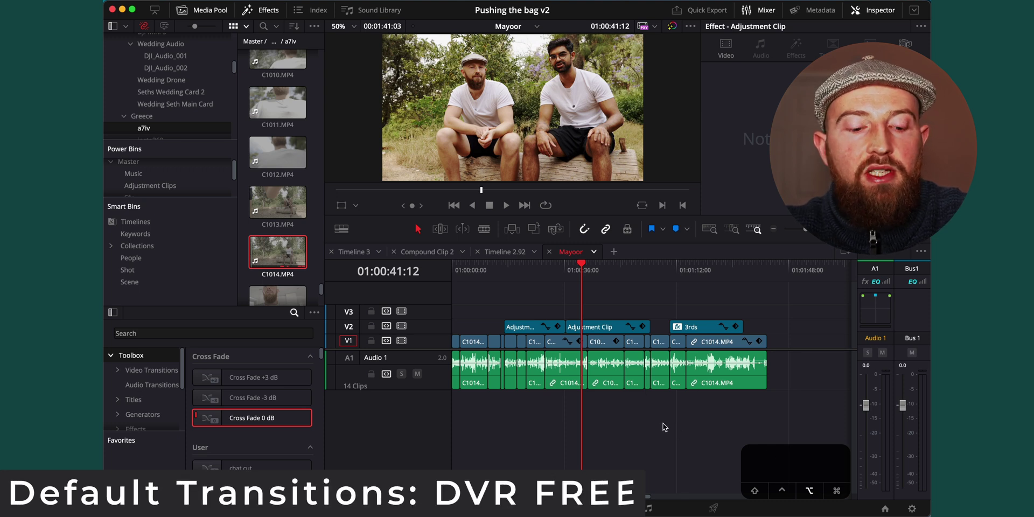
Place a Cross Fade 0 dB transition on the Audio 1 cut
{"action": "scroll", "coordinate": [667, 422], "scroll_direction": "up", "scroll_amount": 5}
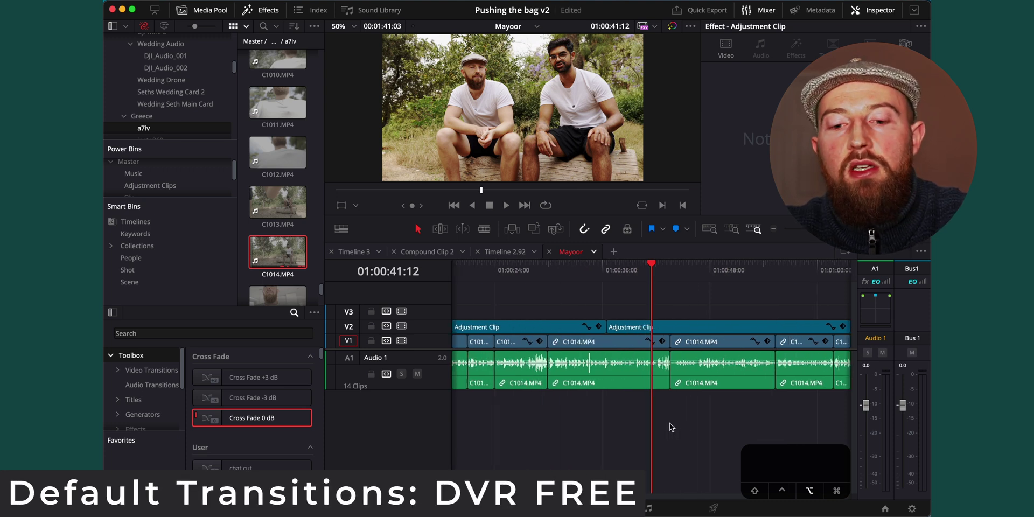
{"action": "left_click", "coordinate": [519, 269]}
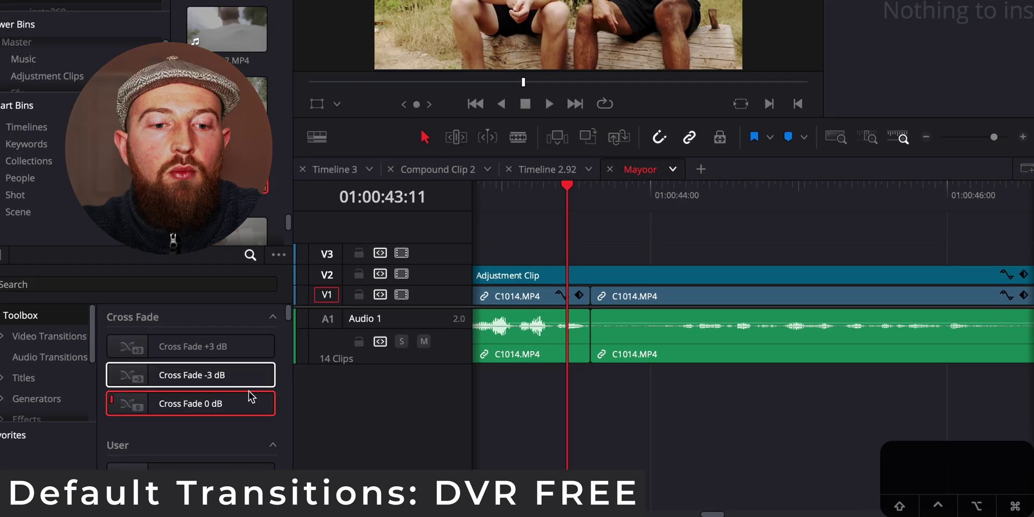
{"action": "left_click_drag", "start_coordinate": [251, 397], "coordinate": [587, 340]}
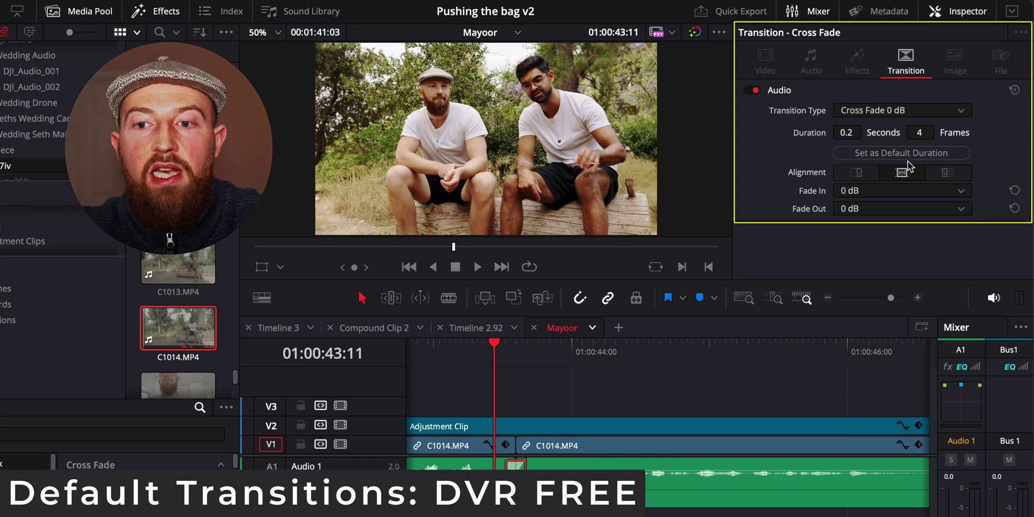
Set the crossfade duration to 4 frames and save the project
{"action": "left_click", "coordinate": [956, 133]}
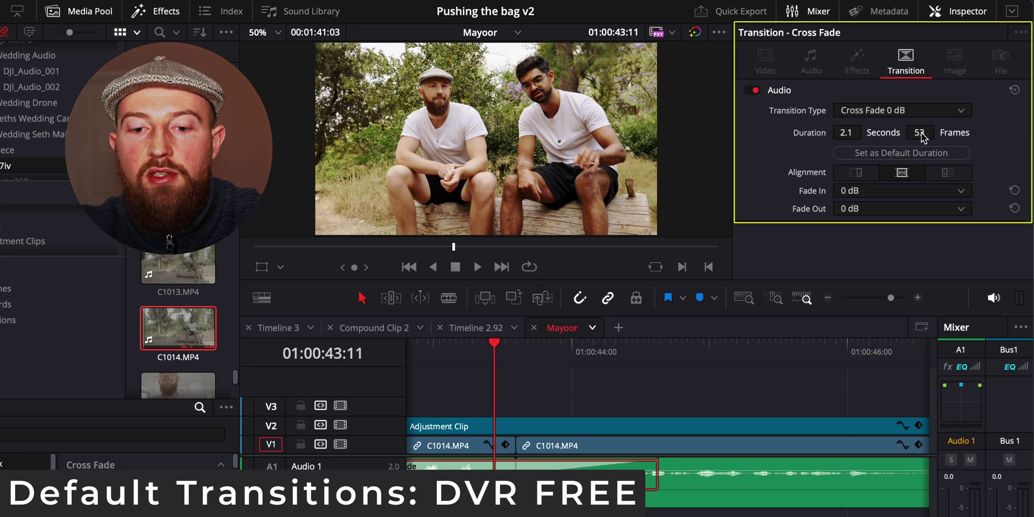
{"action": "type", "text": "4"}
{"action": "key", "text": "Return"}
{"action": "key", "text": "ctrl+s"}
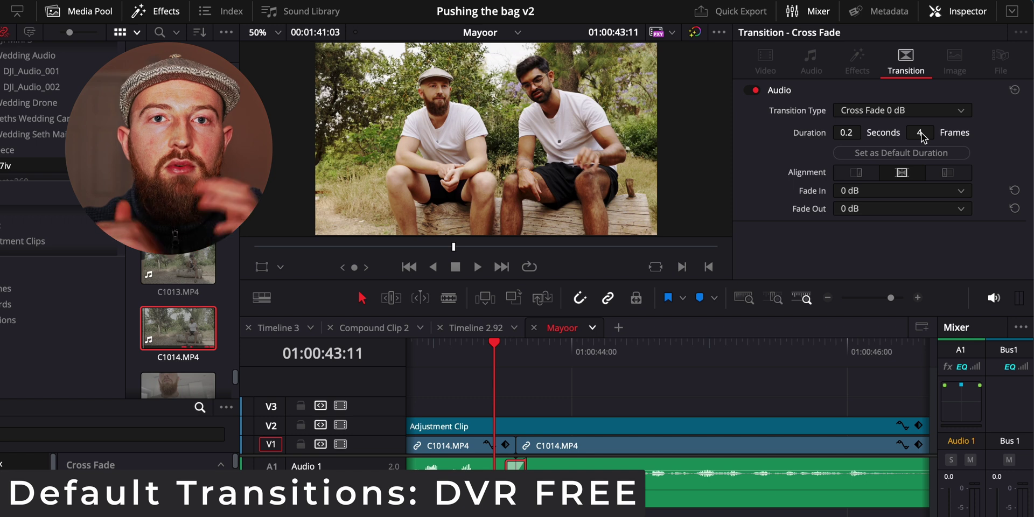
Save the audio crossfade as a transition preset named Cross Fade 0 dB Preset
{"action": "right_click", "coordinate": [506, 471]}
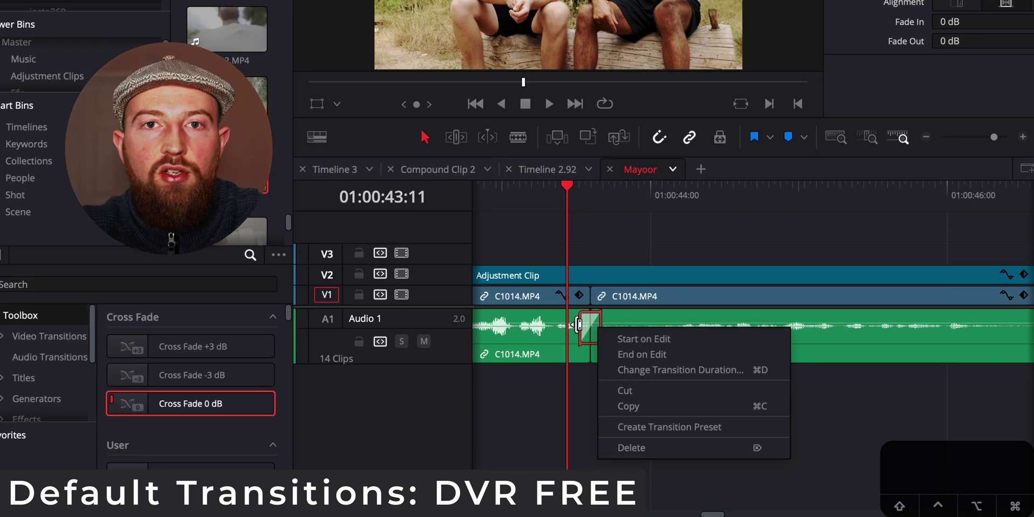
{"action": "left_click", "coordinate": [703, 431]}
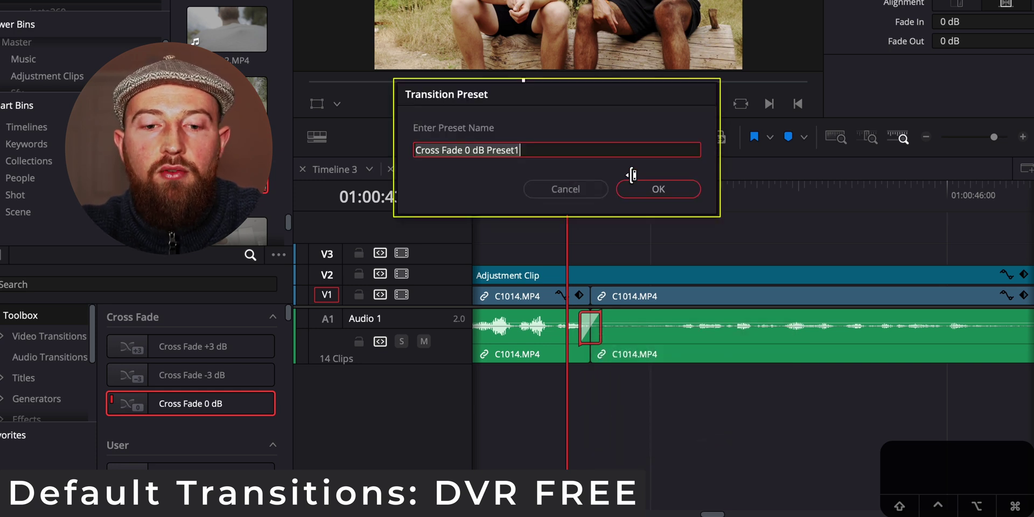
{"action": "left_click", "coordinate": [652, 188]}
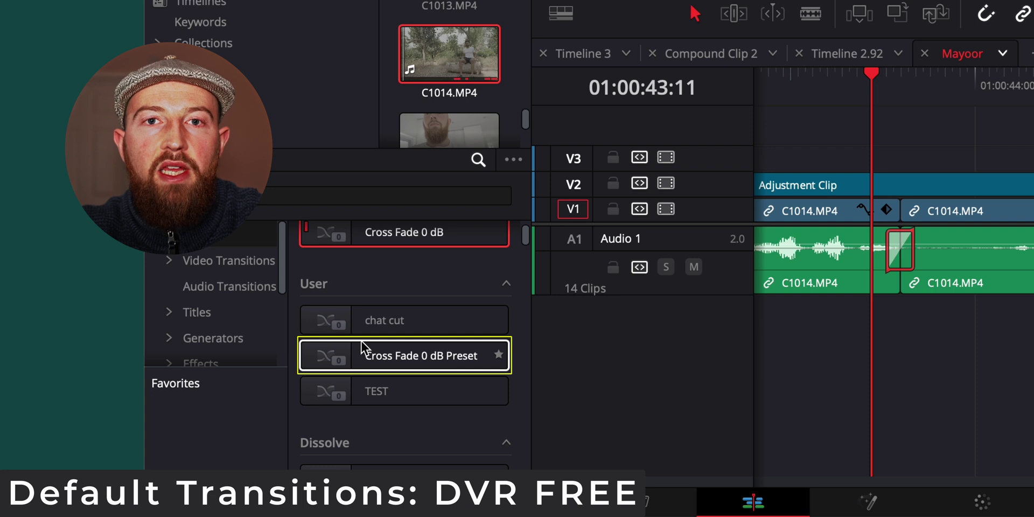
Set the chat cut user preset as the standard transition
{"action": "left_click", "coordinate": [437, 318]}
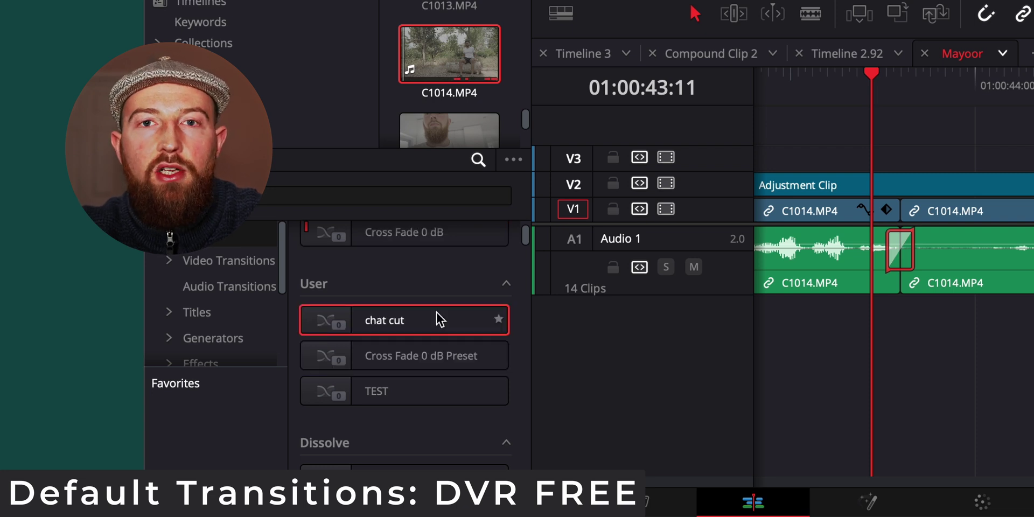
{"action": "right_click", "coordinate": [437, 319]}
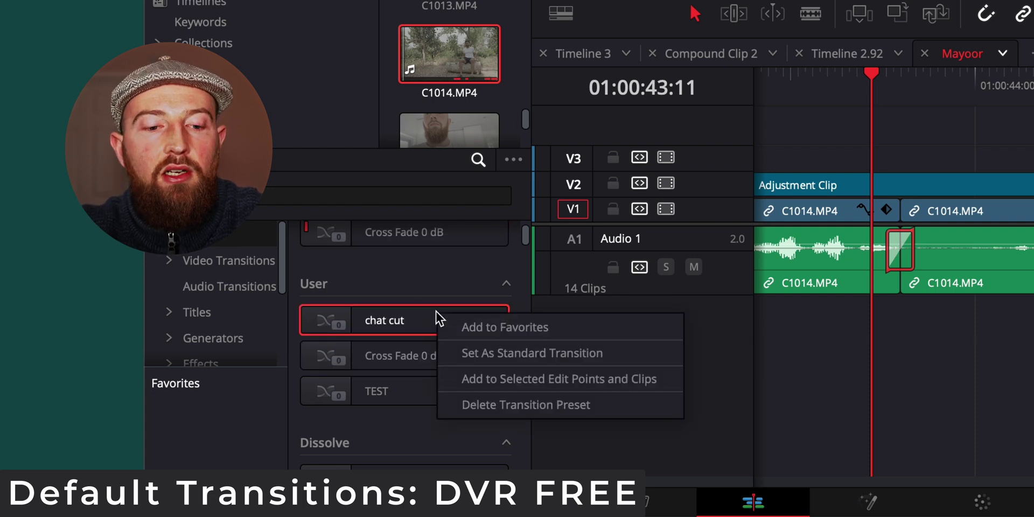
{"action": "left_click", "coordinate": [570, 363]}
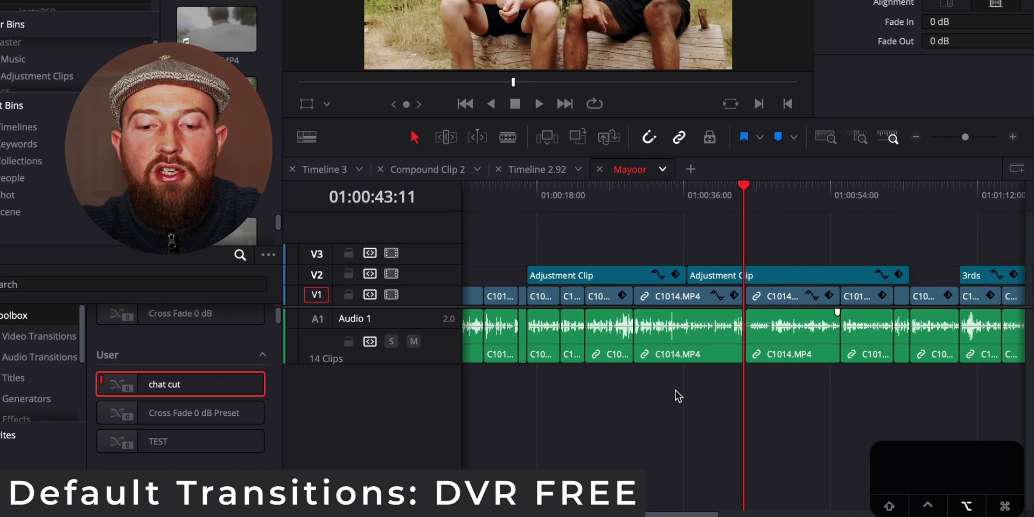
Select all clips and apply the chat cut standard transition to every cut, then deselect
{"action": "key", "text": "shift+z"}
{"action": "key", "text": "ctrl+a"}
{"action": "key", "text": "ctrl+t"}
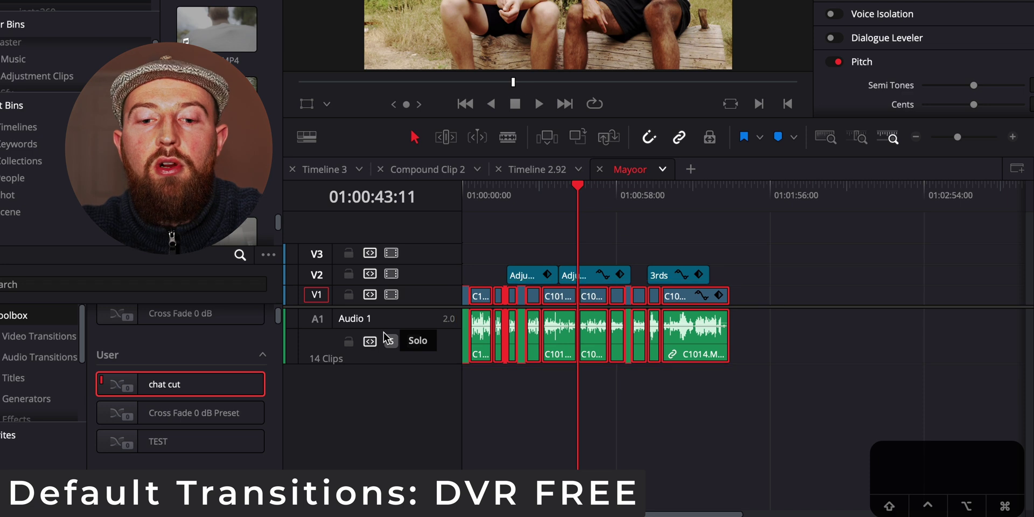
{"action": "scroll", "coordinate": [385, 334], "scroll_direction": "up", "scroll_amount": 6}
{"action": "scroll", "coordinate": [389, 339], "scroll_direction": "left", "scroll_amount": 10}
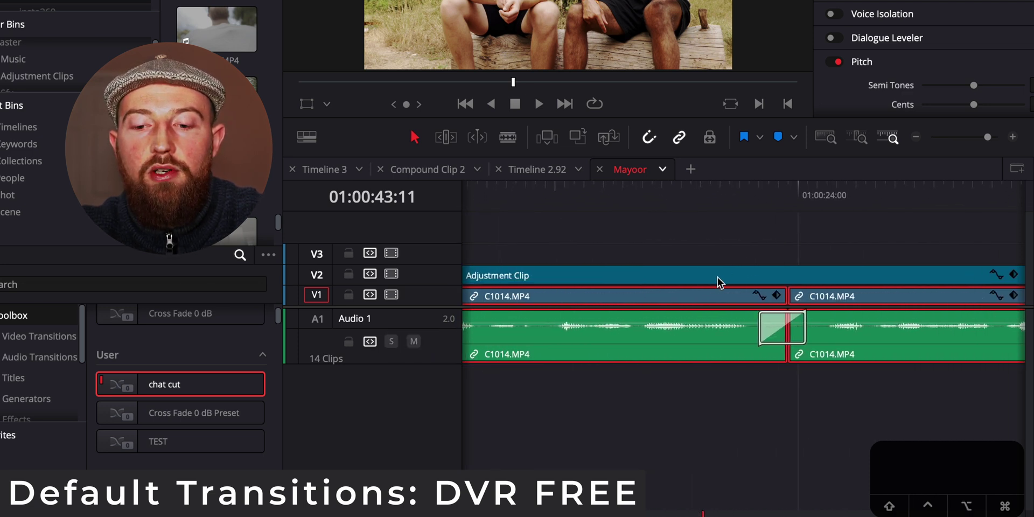
{"action": "scroll", "coordinate": [782, 370], "scroll_direction": "right", "scroll_amount": 10}
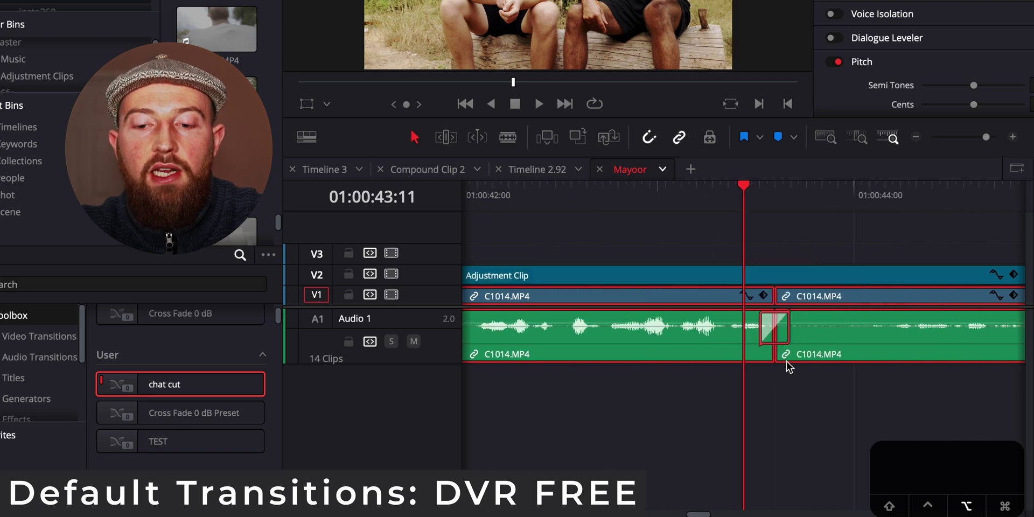
{"action": "scroll", "coordinate": [787, 361], "scroll_direction": "down", "scroll_amount": 10}
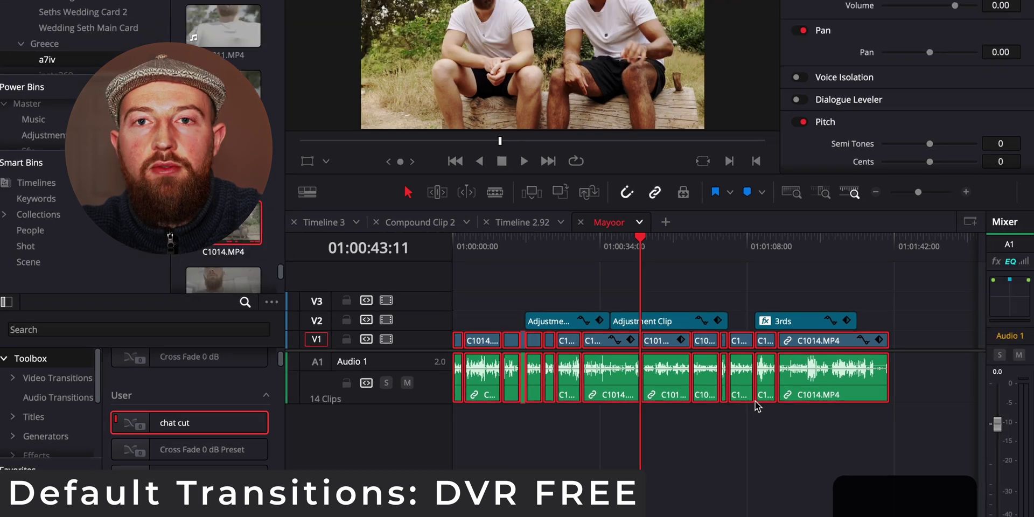
{"action": "left_click", "coordinate": [788, 371]}
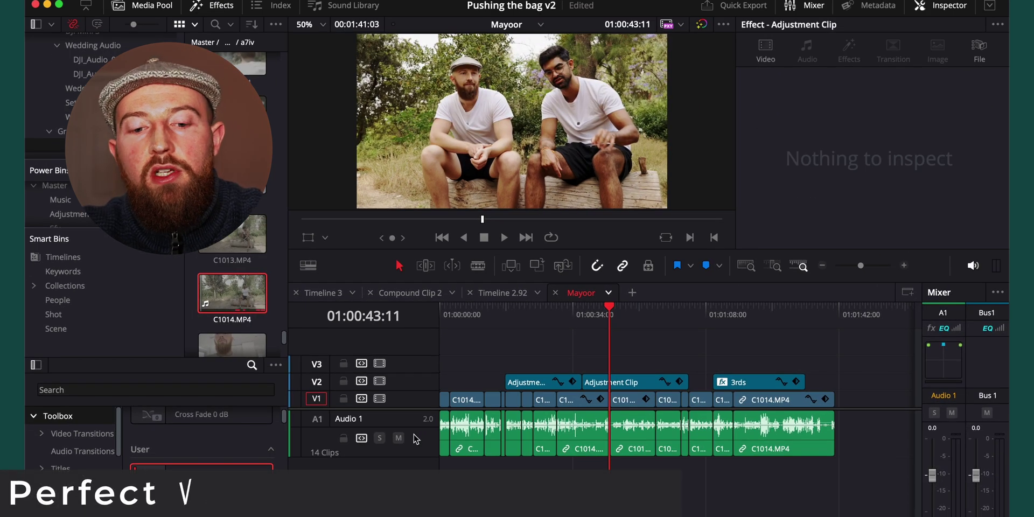
Enable Voice Isolation on the Audio 1 track with Amount 22
{"action": "left_click", "coordinate": [417, 439]}
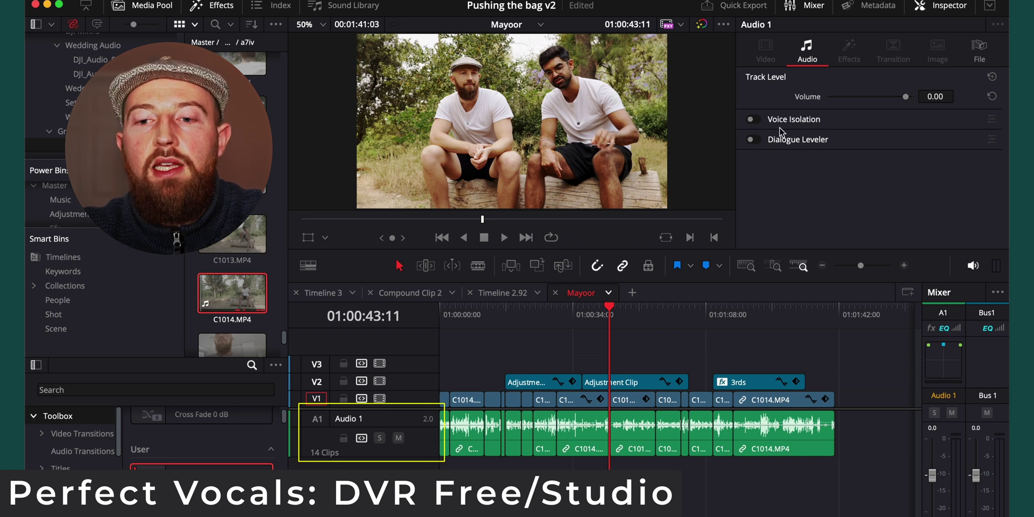
{"action": "left_click", "coordinate": [753, 120]}
{"action": "left_click_drag", "start_coordinate": [829, 141], "coordinate": [849, 141]}
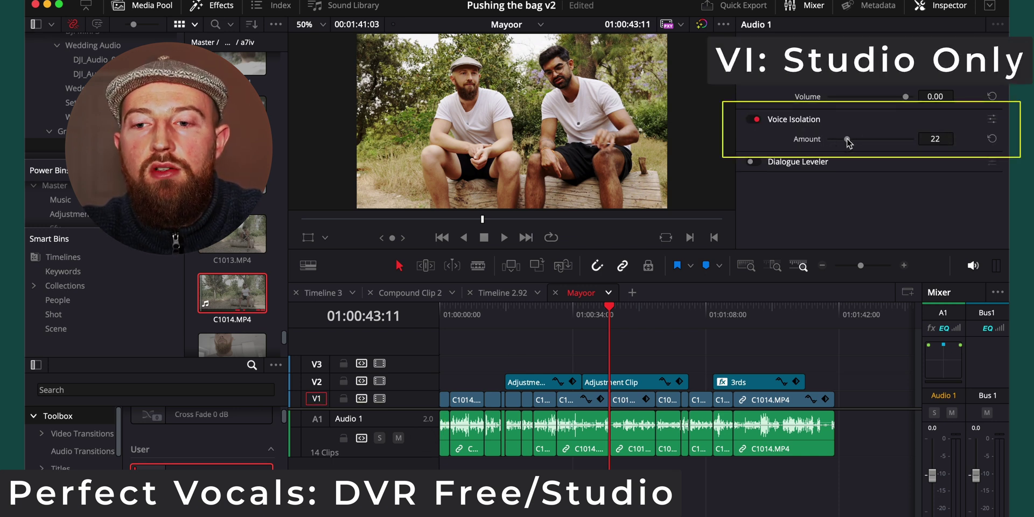
Enable Dialogue Leveler set to Optimize moderate levels and start playback
{"action": "left_click", "coordinate": [754, 161]}
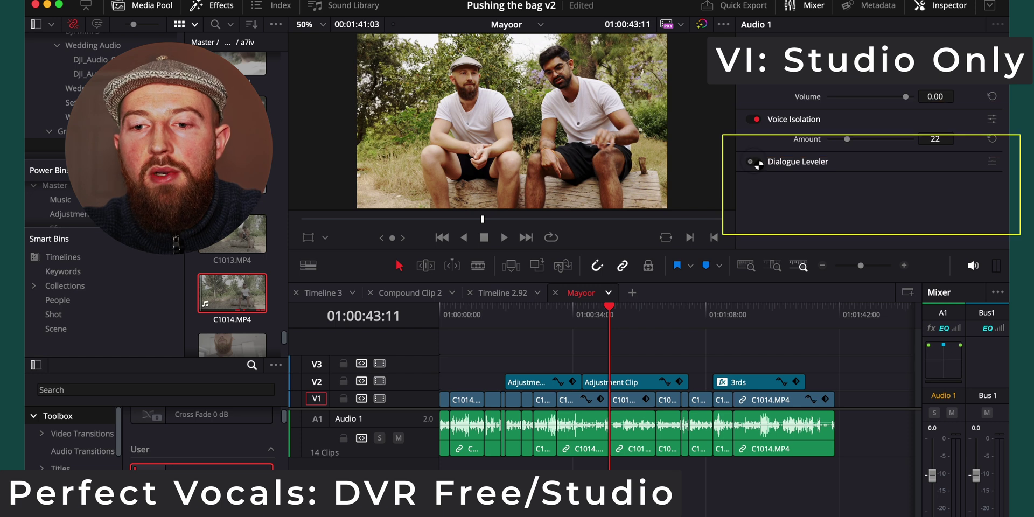
{"action": "left_click", "coordinate": [867, 182]}
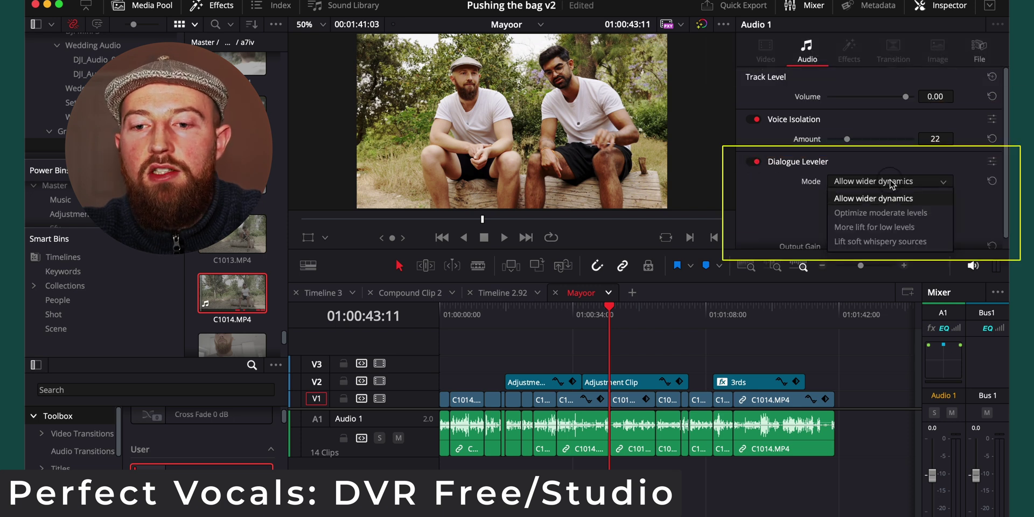
{"action": "left_click", "coordinate": [887, 213]}
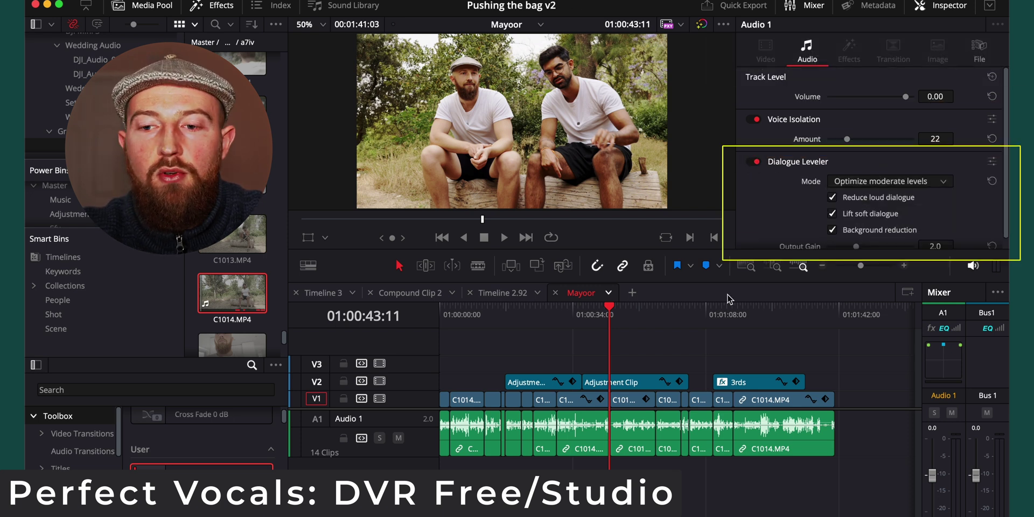
{"action": "key", "text": "space"}
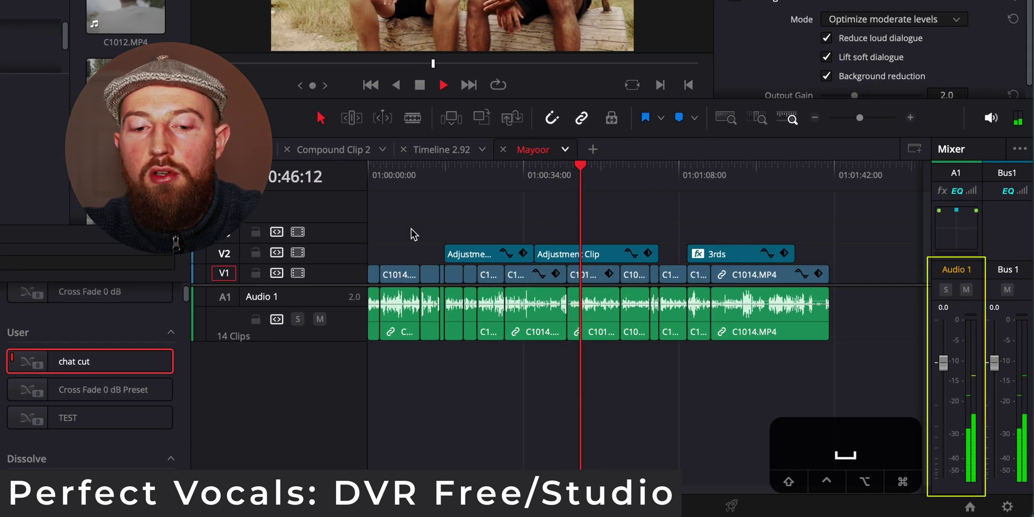
Raise the Audio 1 fader in the Mixer to +9.0 dB
{"action": "left_click", "coordinate": [307, 334]}
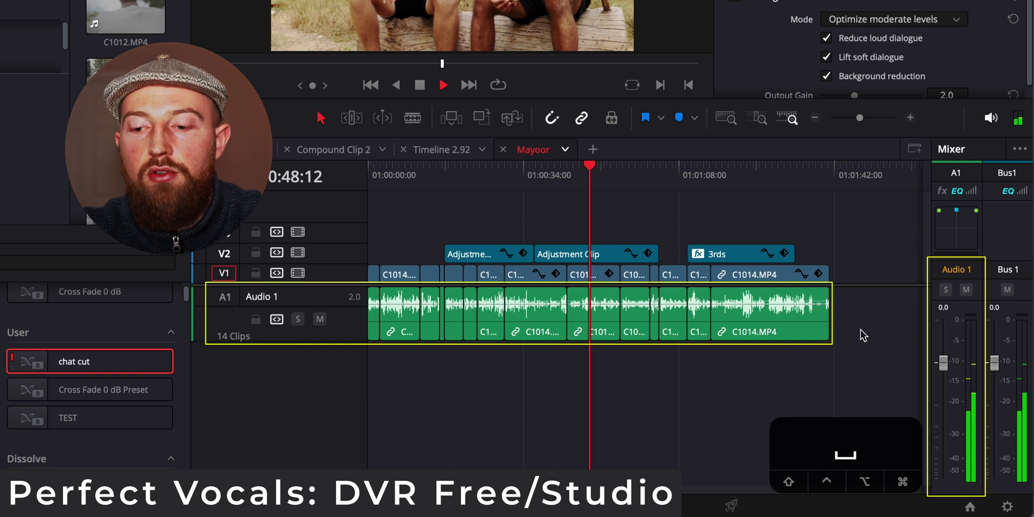
{"action": "left_click_drag", "start_coordinate": [943, 362], "coordinate": [945, 325]}
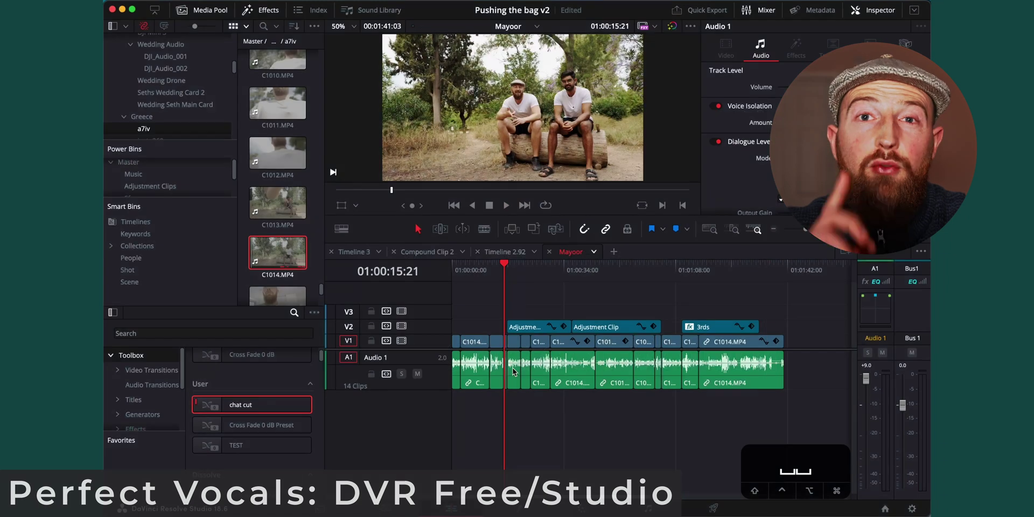
On the Color page, switch the clips to Use Local Grades and check clips 07 and 05
{"action": "left_click", "coordinate": [583, 508]}
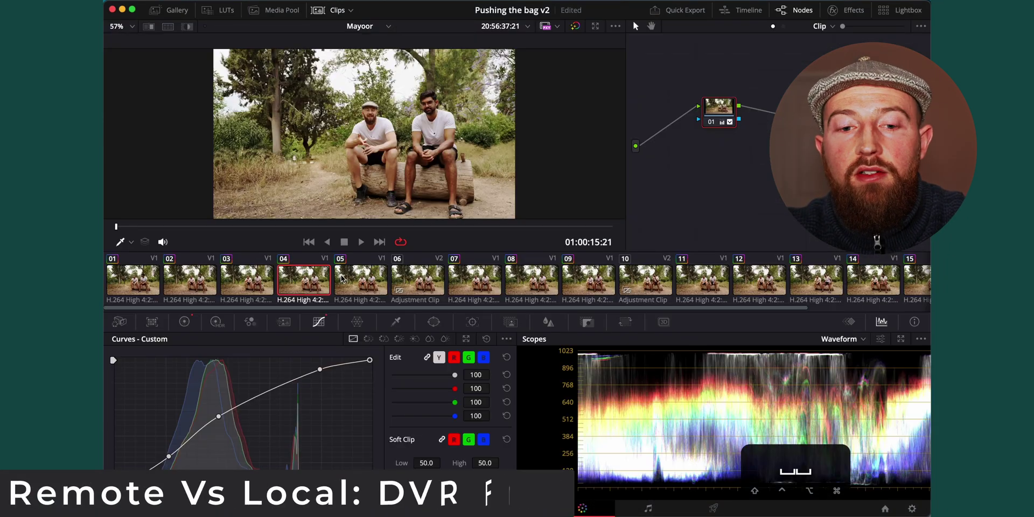
{"action": "right_click", "coordinate": [311, 281]}
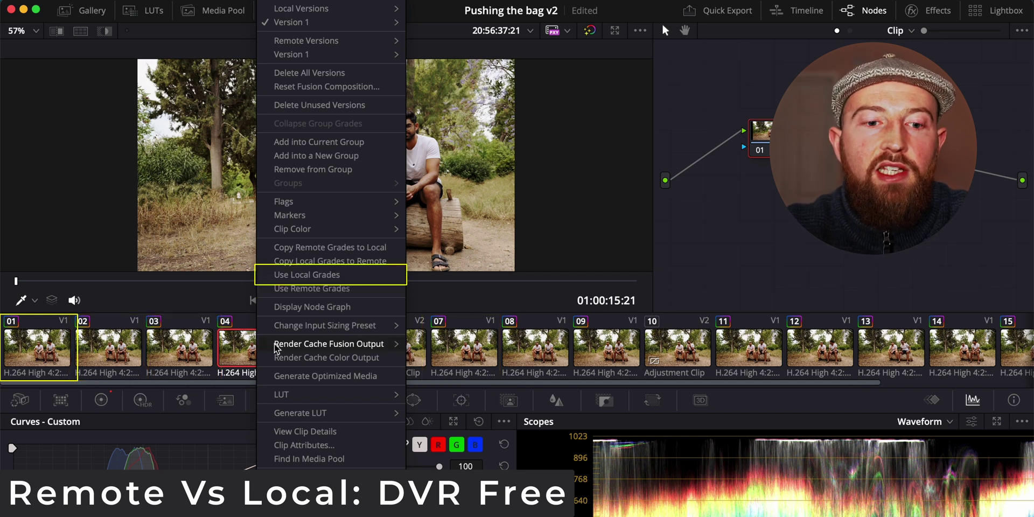
{"action": "left_click", "coordinate": [324, 276]}
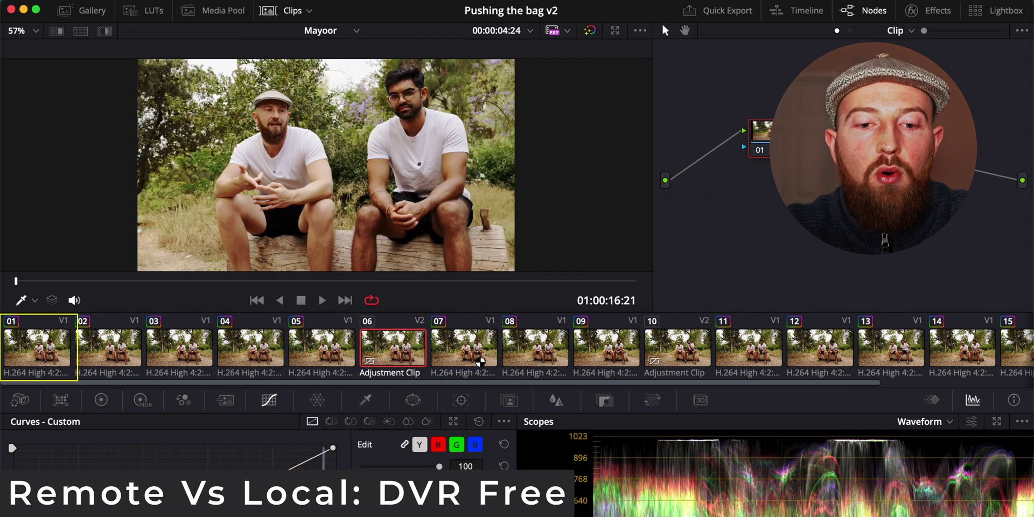
{"action": "left_click", "coordinate": [480, 361]}
{"action": "left_click", "coordinate": [328, 362]}
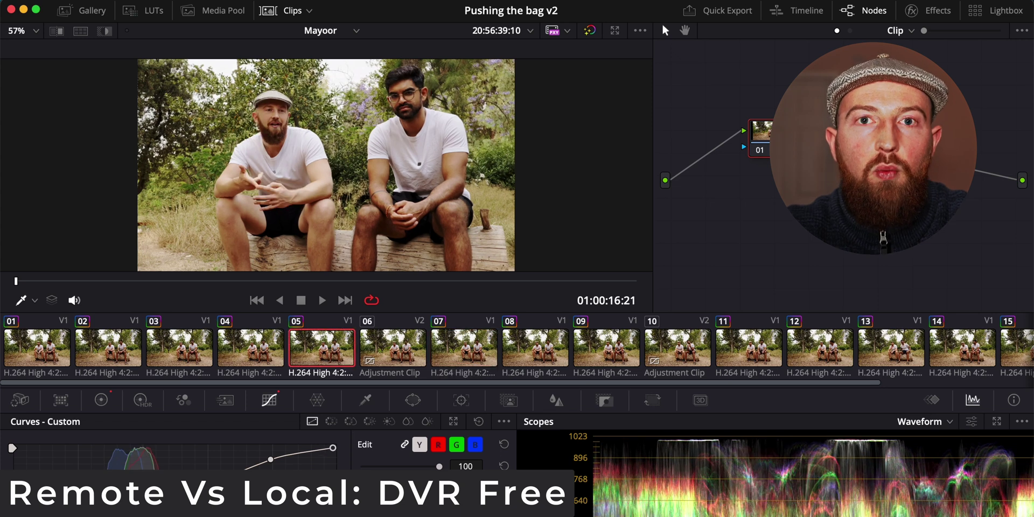
Copy clip 05's local grades to remote, then copy the remote grades back to local
{"action": "right_click", "coordinate": [328, 362]}
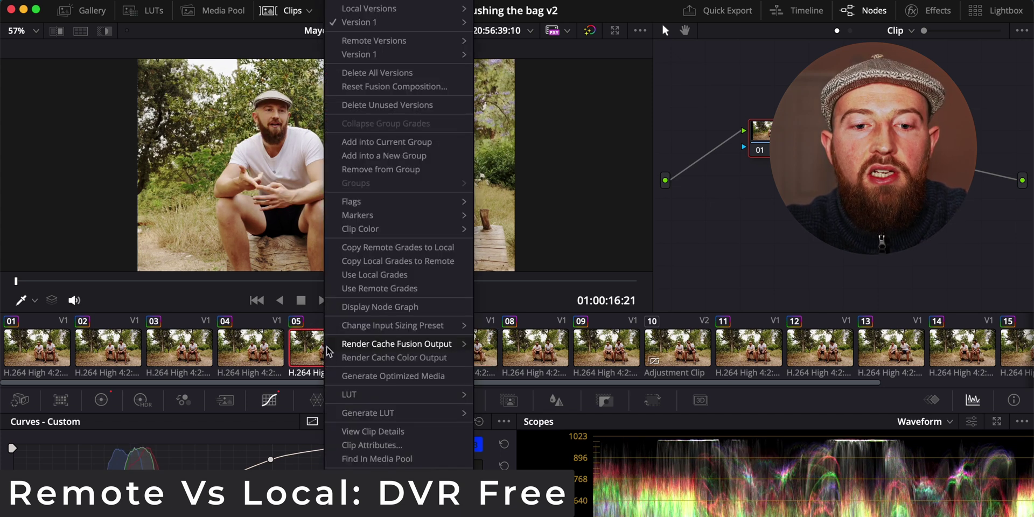
{"action": "left_click", "coordinate": [397, 260]}
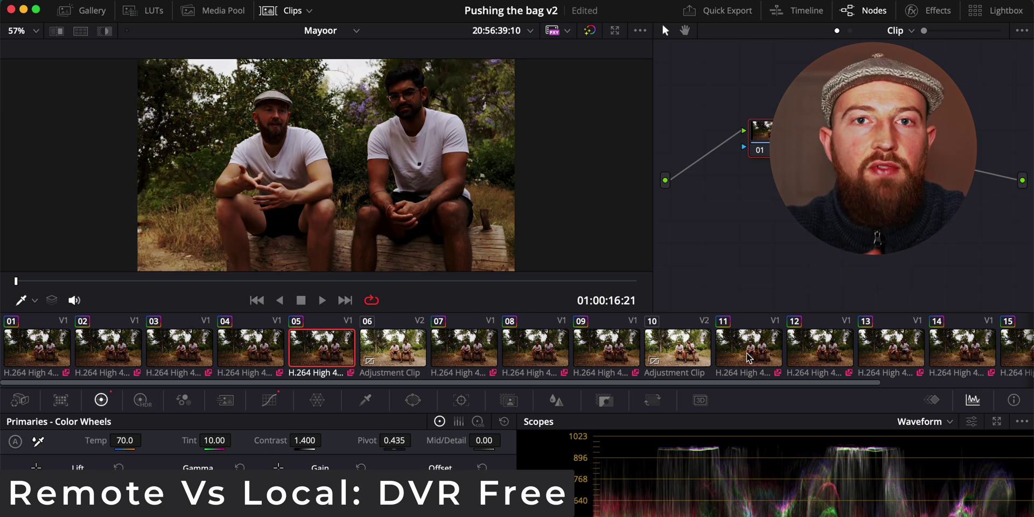
{"action": "right_click", "coordinate": [320, 351]}
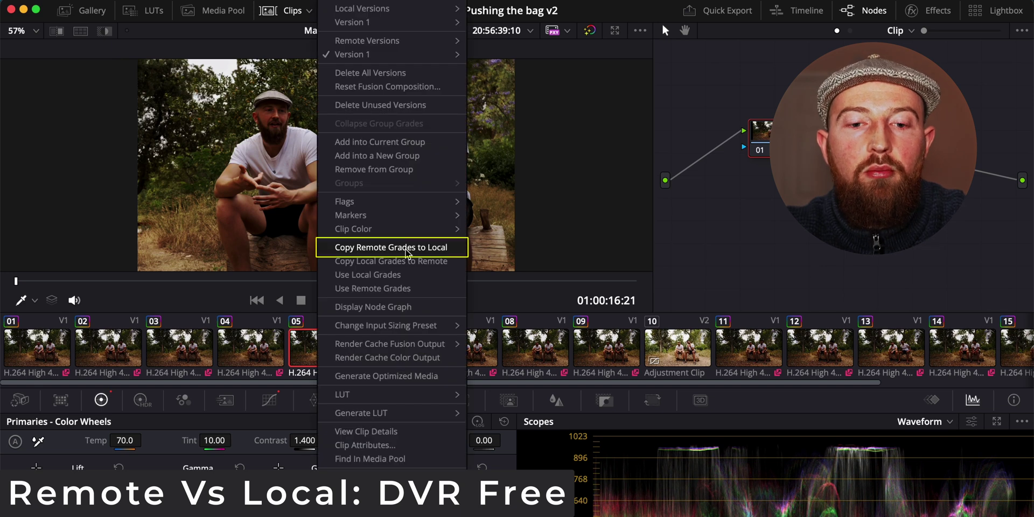
{"action": "left_click", "coordinate": [405, 248]}
Keep local grades, lower clip 05's Lift to -0.08, and move to clip 03
{"action": "right_click", "coordinate": [331, 350]}
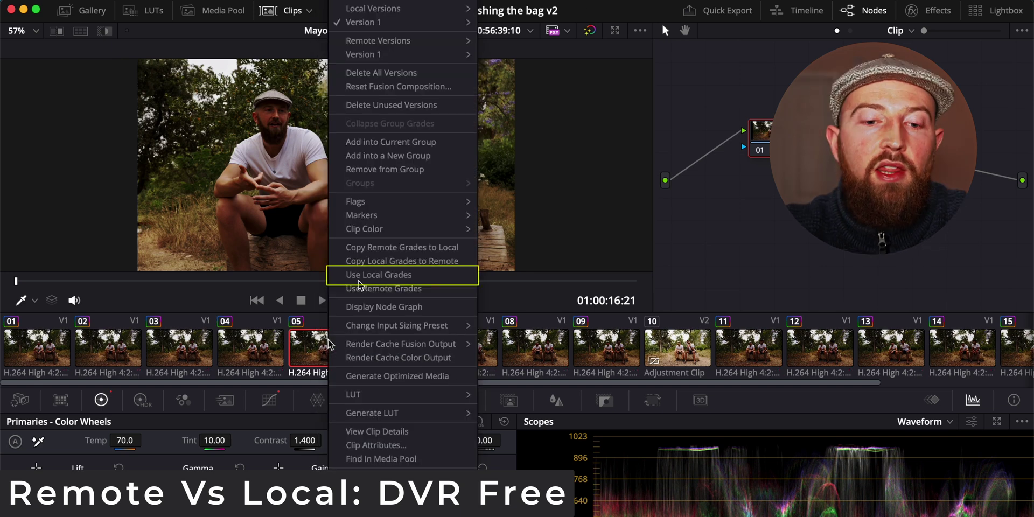
{"action": "left_click", "coordinate": [392, 276]}
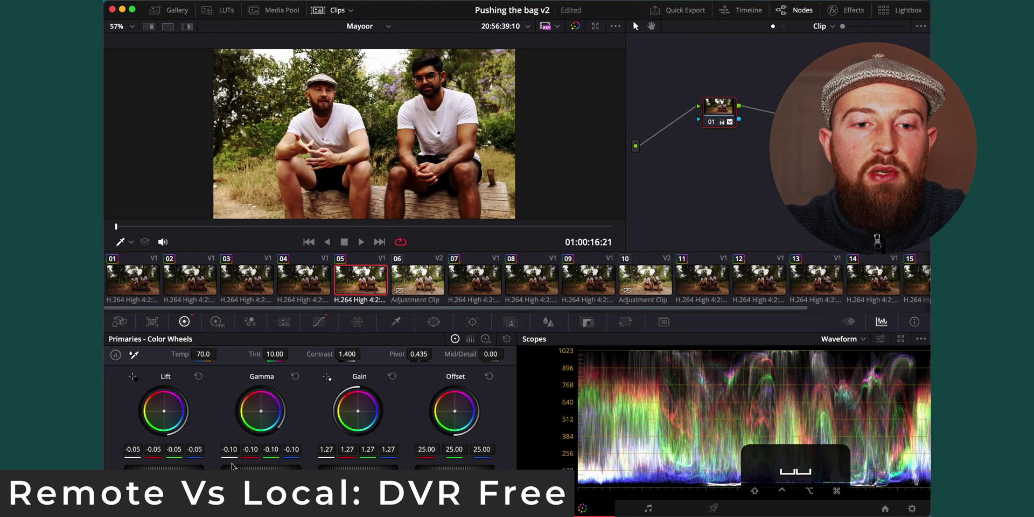
{"action": "left_click_drag", "start_coordinate": [183, 467], "coordinate": [173, 467]}
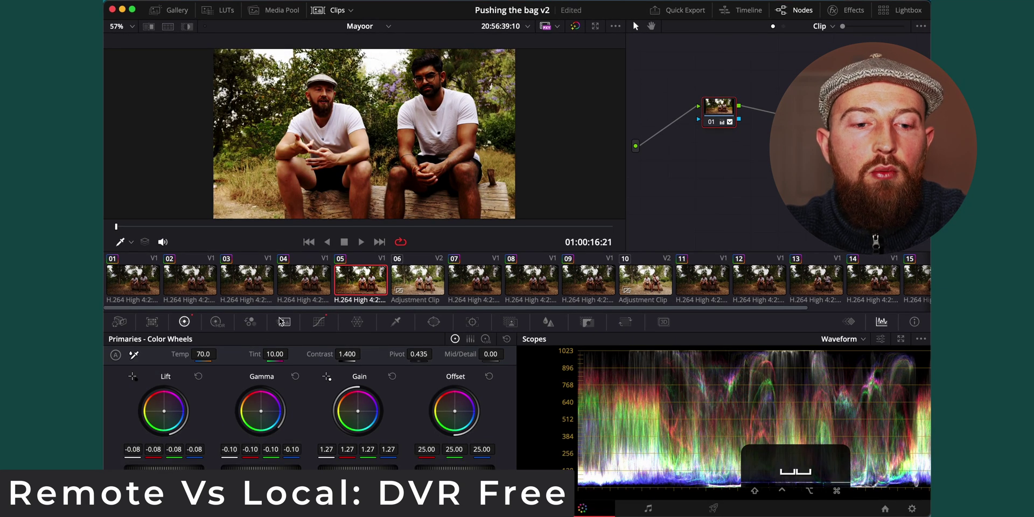
{"action": "left_click", "coordinate": [261, 299]}
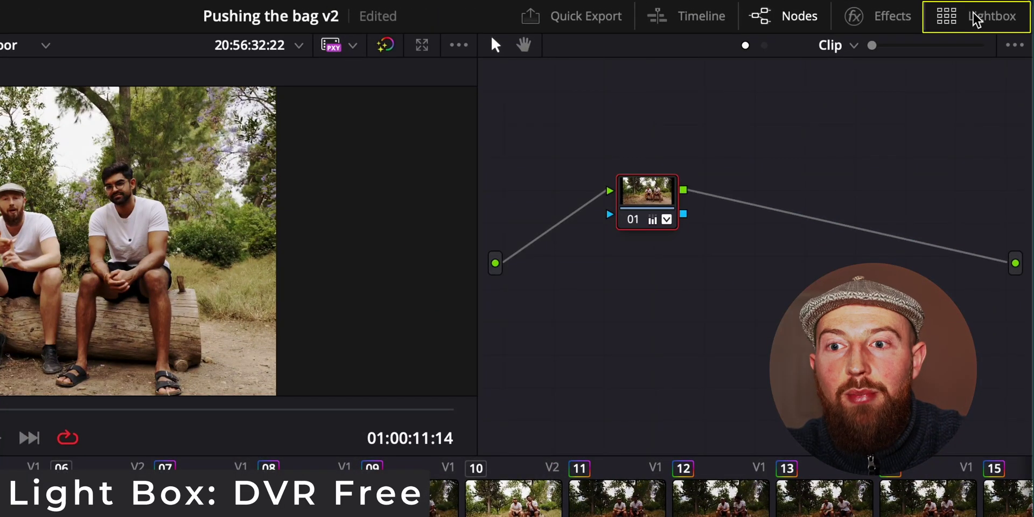
{"action": "left_click", "coordinate": [975, 32]}
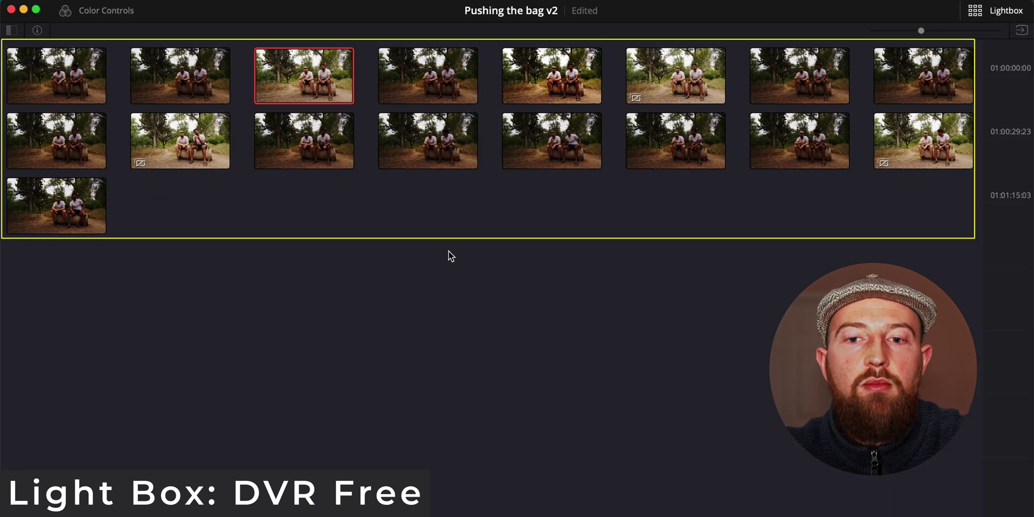
{"action": "left_click", "coordinate": [684, 71]}
{"action": "left_click", "coordinate": [695, 124]}
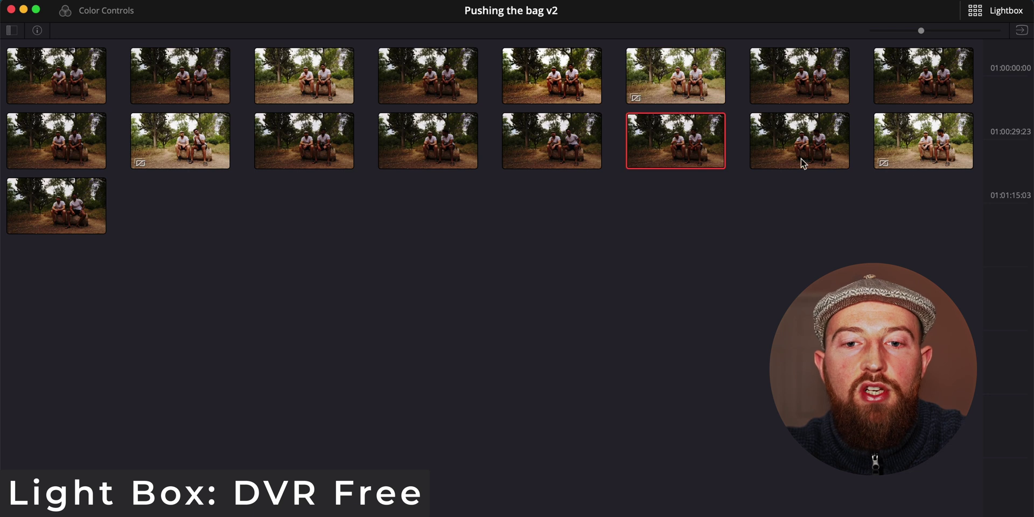
{"action": "left_click", "coordinate": [925, 156]}
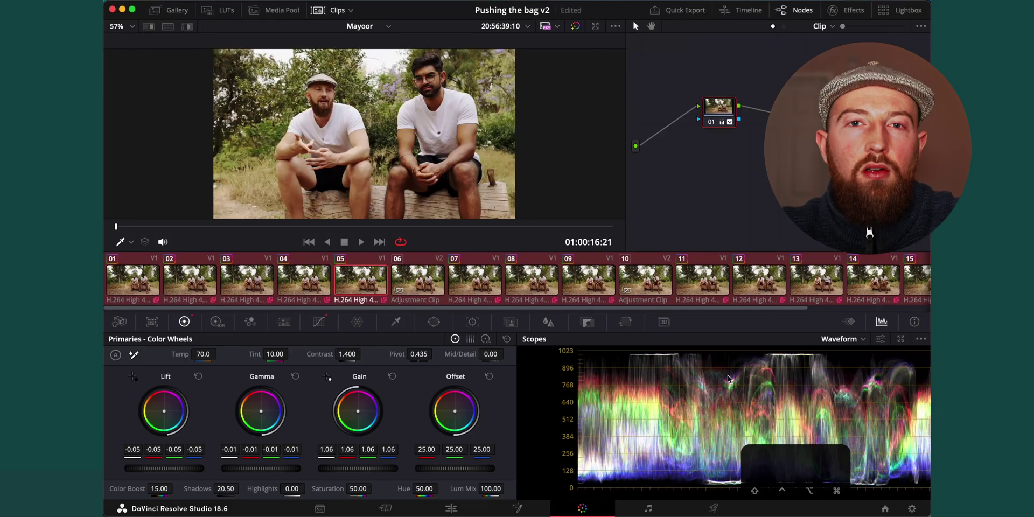
On the Deliver page, scroll Render Settings and expand the YouTube Settings section
{"action": "left_click", "coordinate": [714, 509]}
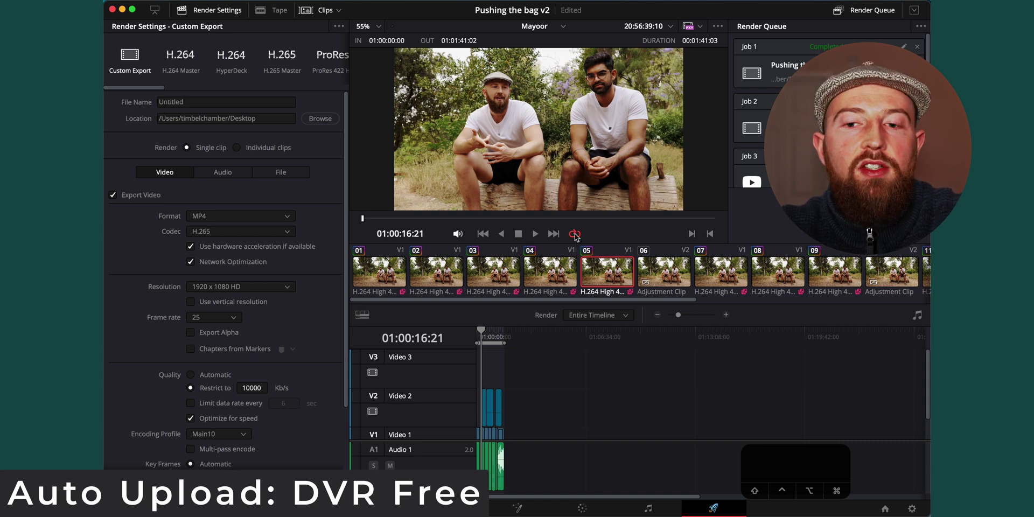
{"action": "scroll", "coordinate": [240, 326], "scroll_direction": "down", "scroll_amount": 3}
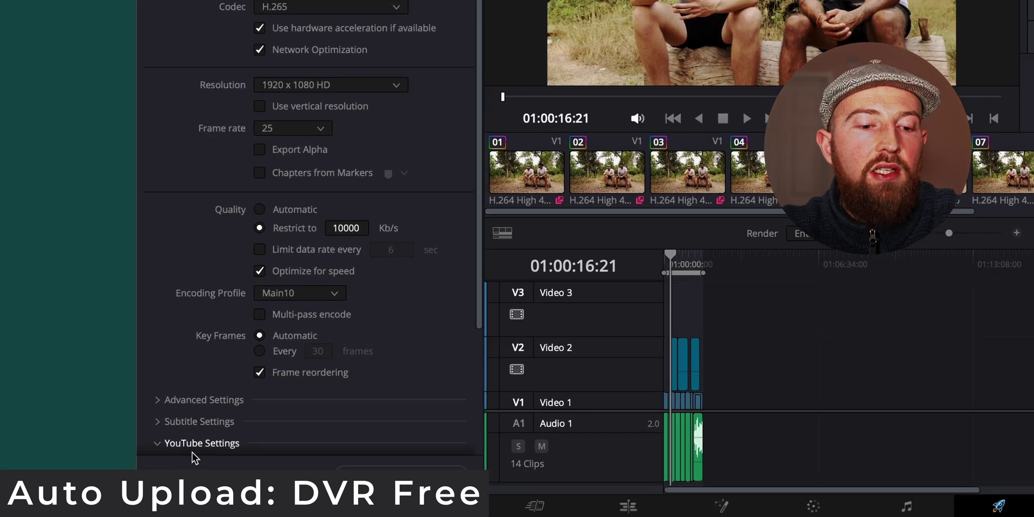
{"action": "left_click", "coordinate": [142, 464]}
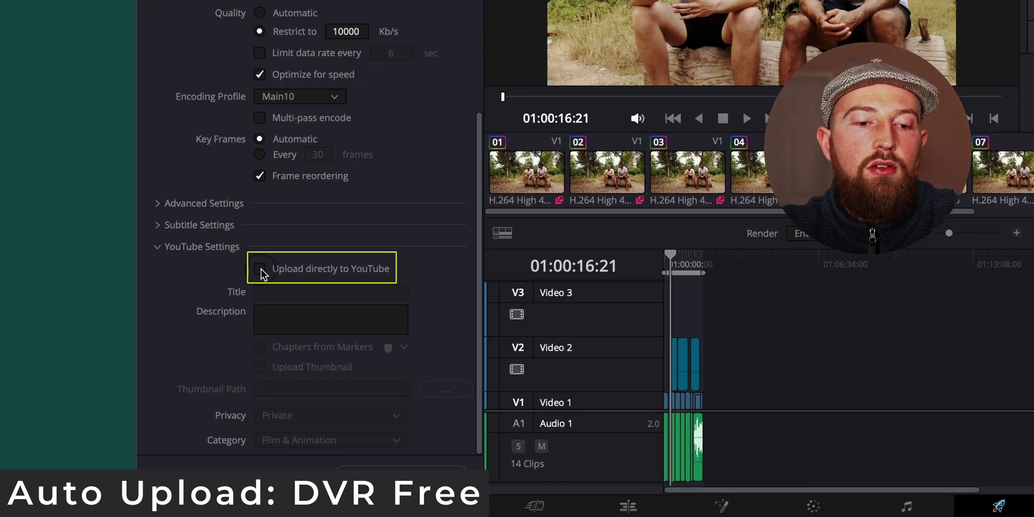
{"action": "scroll", "coordinate": [261, 274], "scroll_direction": "up", "scroll_amount": 12}
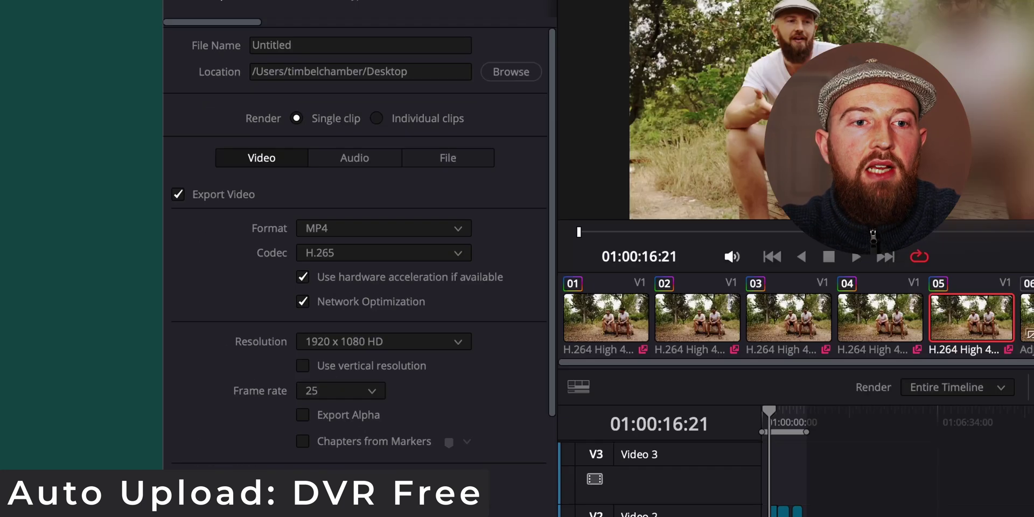
Open DaVinci Resolve Preferences at the System > Internet Accounts page
{"action": "left_click", "coordinate": [321, 27]}
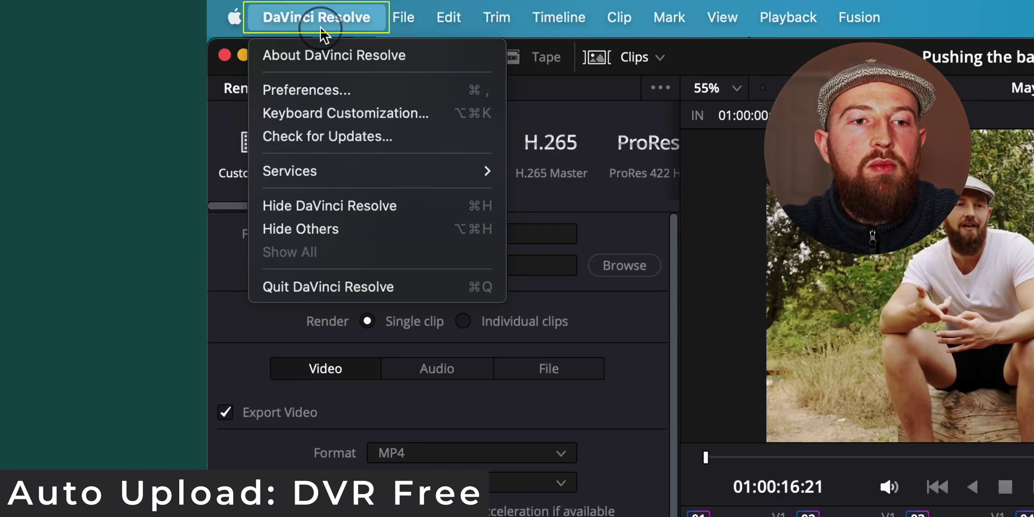
{"action": "left_click", "coordinate": [363, 97]}
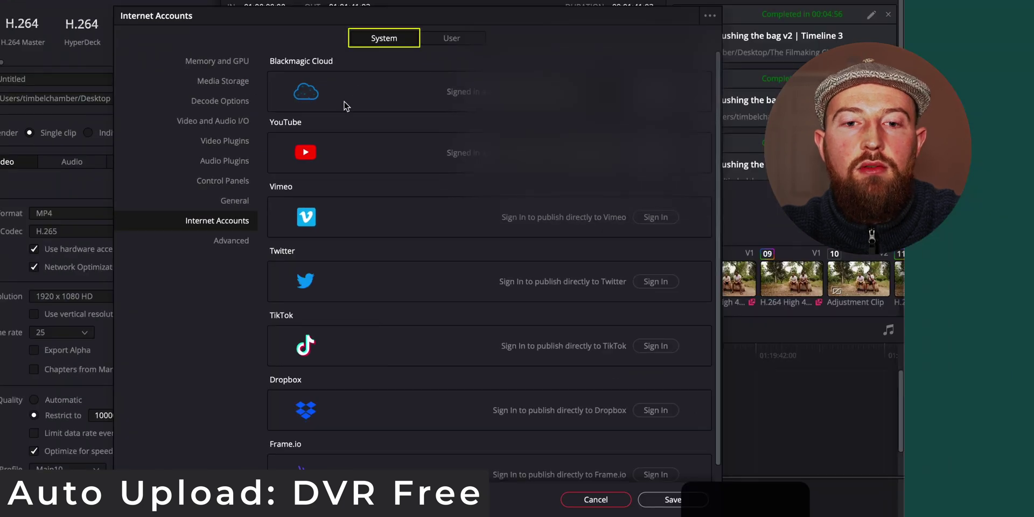
{"action": "scroll", "coordinate": [495, 272], "scroll_direction": "down", "scroll_amount": 1}
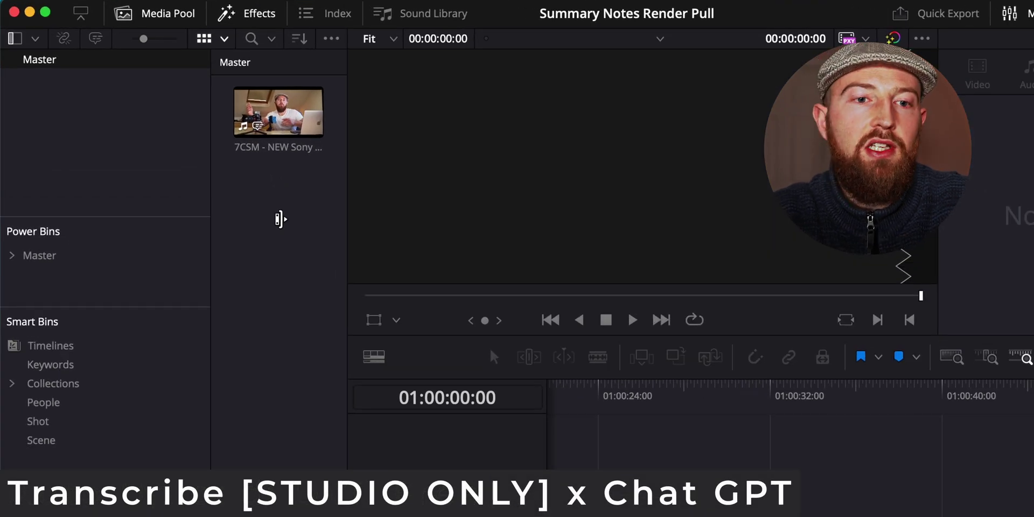
Open the Sony menu clip's transcription and select the entire transcript text
{"action": "left_click", "coordinate": [296, 153]}
{"action": "left_click", "coordinate": [97, 42]}
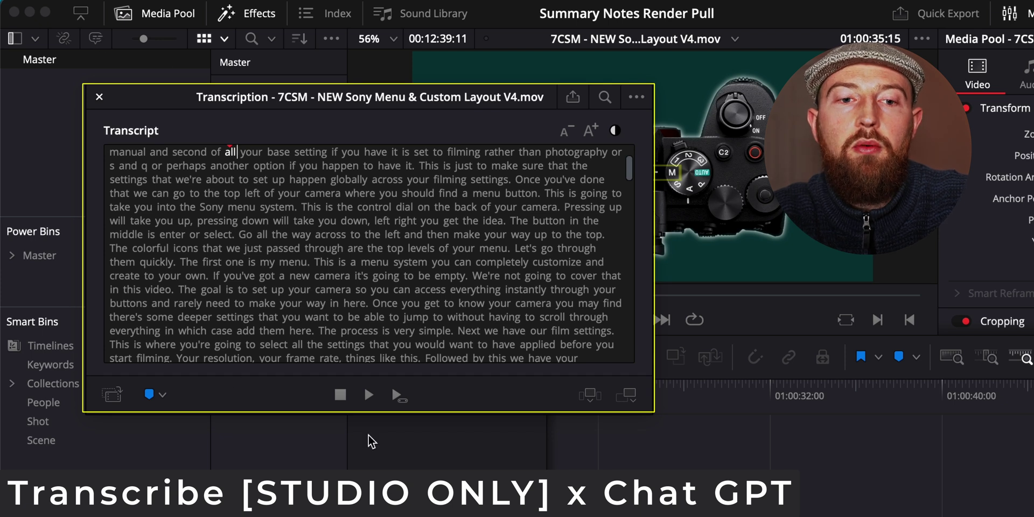
{"action": "left_click", "coordinate": [379, 289]}
{"action": "key", "text": "super+a"}
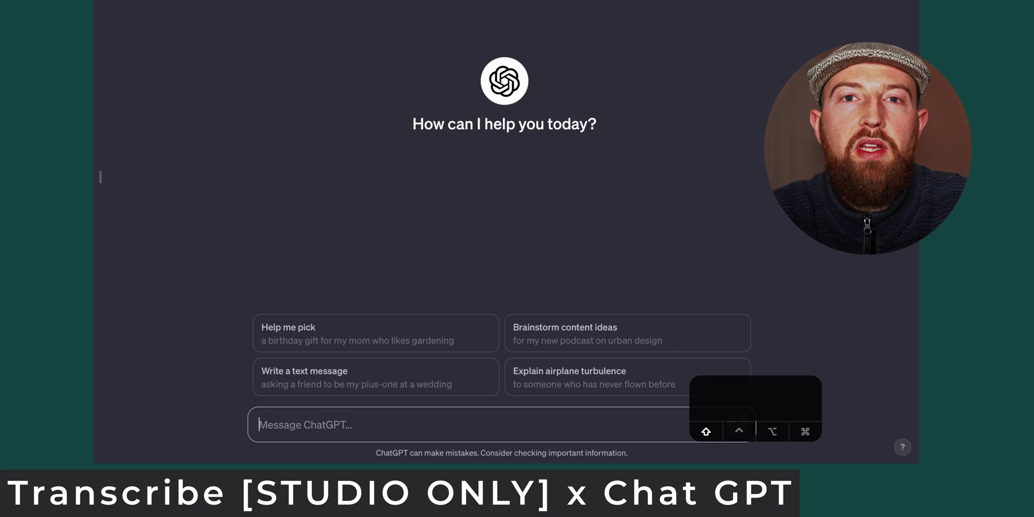
Send 'Write summary notes on the following' with the pasted transcript, then 'Provide a step by step guide'
{"action": "type", "text": "Write summary notes on the following"}
{"action": "key", "text": "super+v"}
{"action": "key", "text": "Return"}
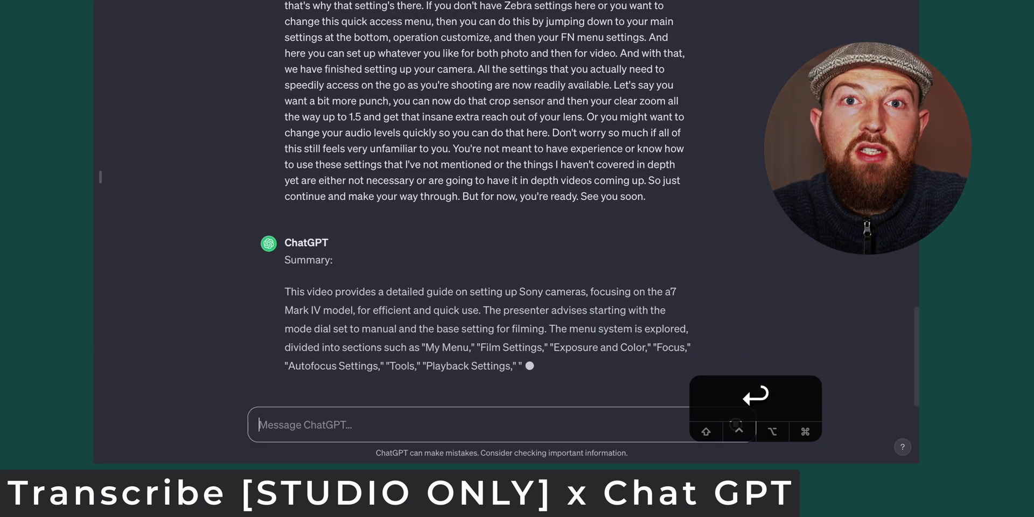
{"action": "type", "text": "Provide a step by step guide"}
{"action": "key", "text": "Return"}
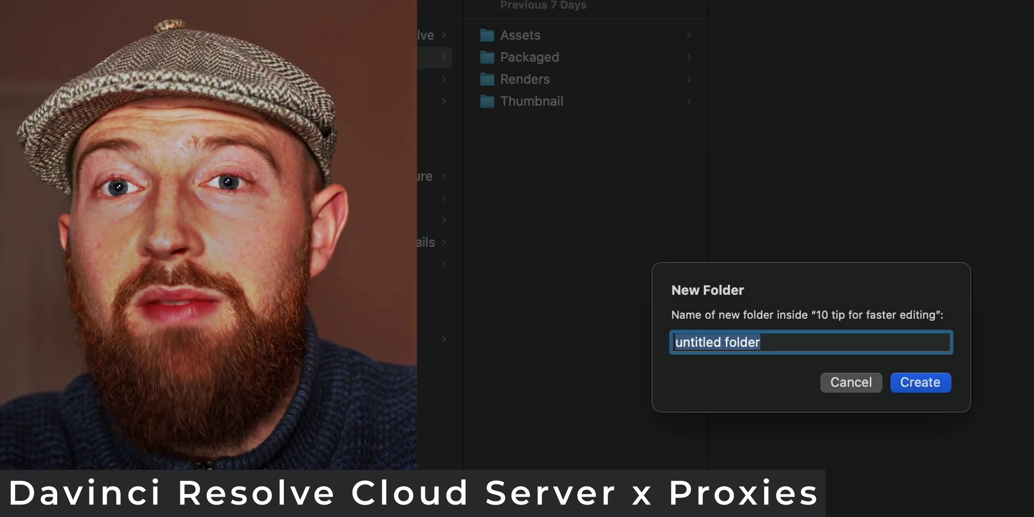
Create a new folder named 'Proxies' for the extracted proxies
{"action": "type", "text": "Proxies"}
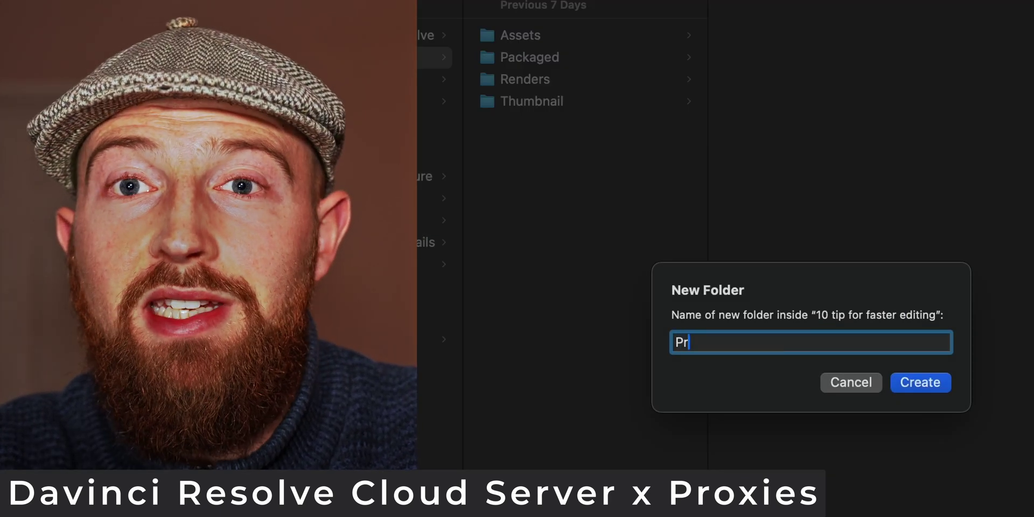
{"action": "left_click", "coordinate": [920, 382]}
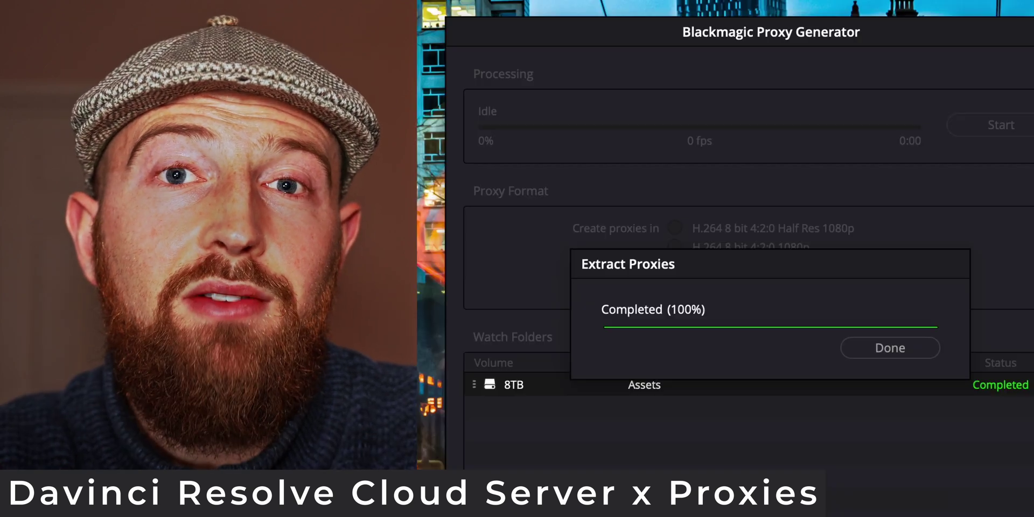